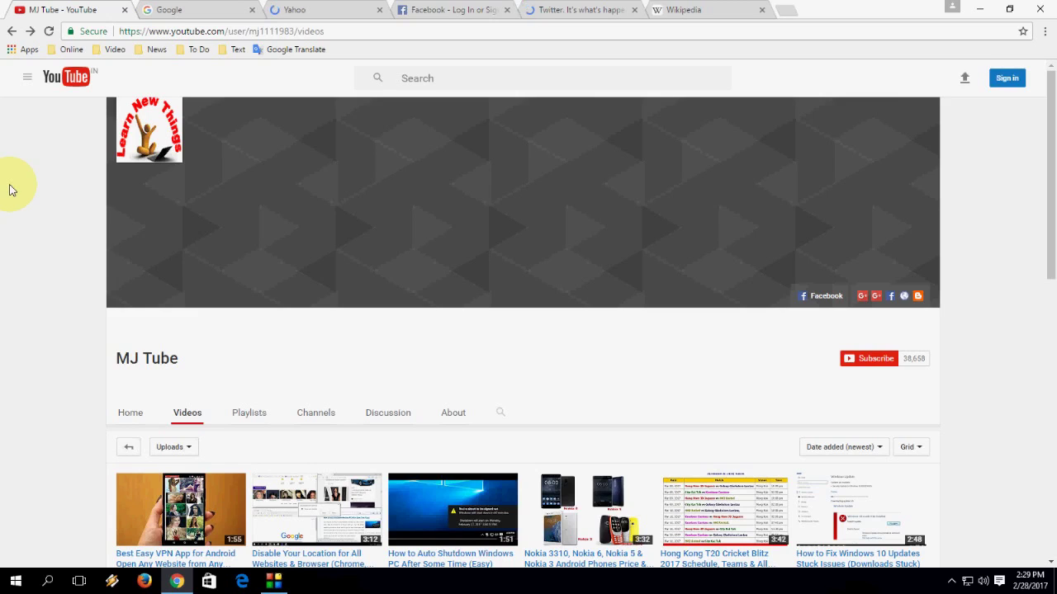
- Open Clear browsing data with Ctrl+Shift+Delete and cancel it without clearing, returning to Settings
key("ctrl+shift+Delete")
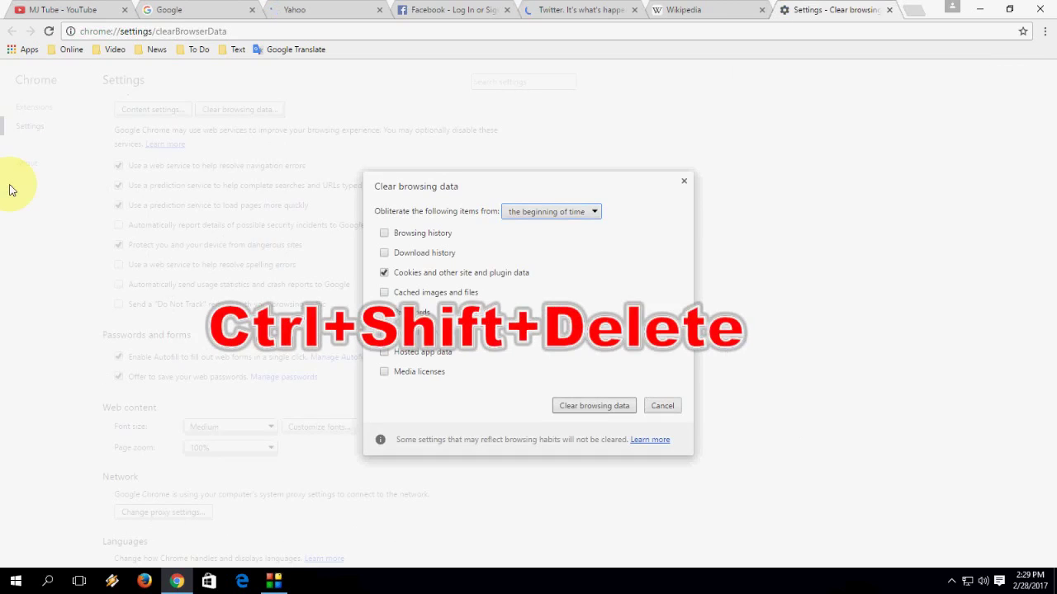
left_click(663, 405)
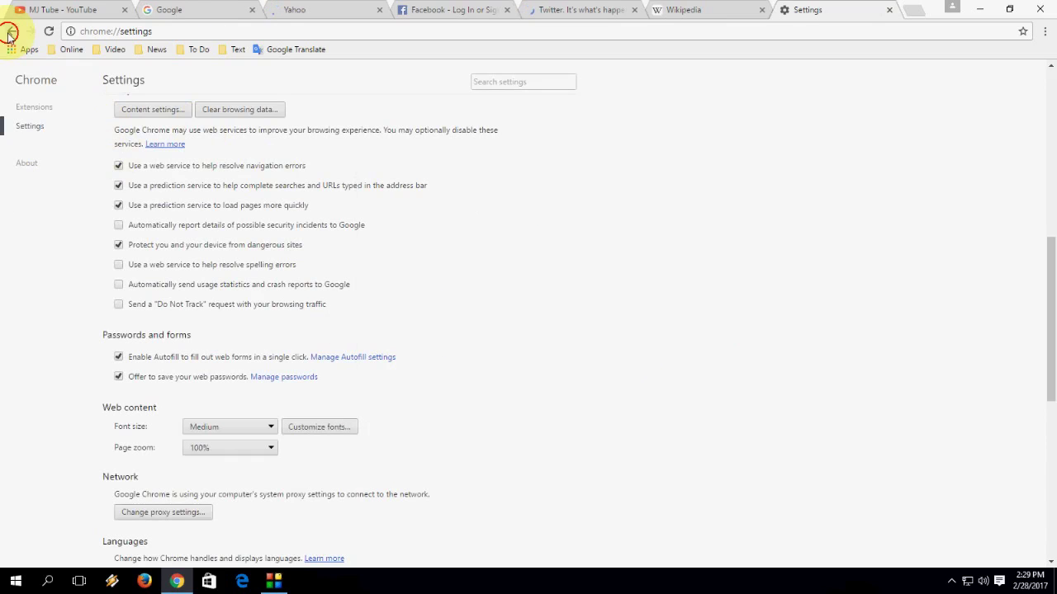
left_click(10, 32)
left_click(685, 180)
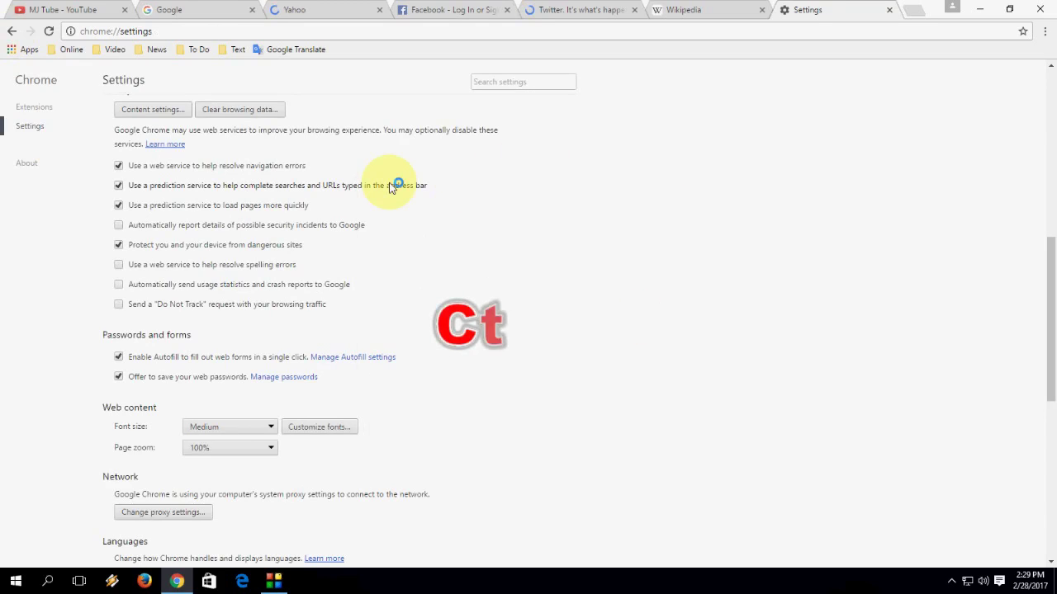
- Open two new tabs with Ctrl+T, then close both of them and the Settings tab
key("ctrl+t")
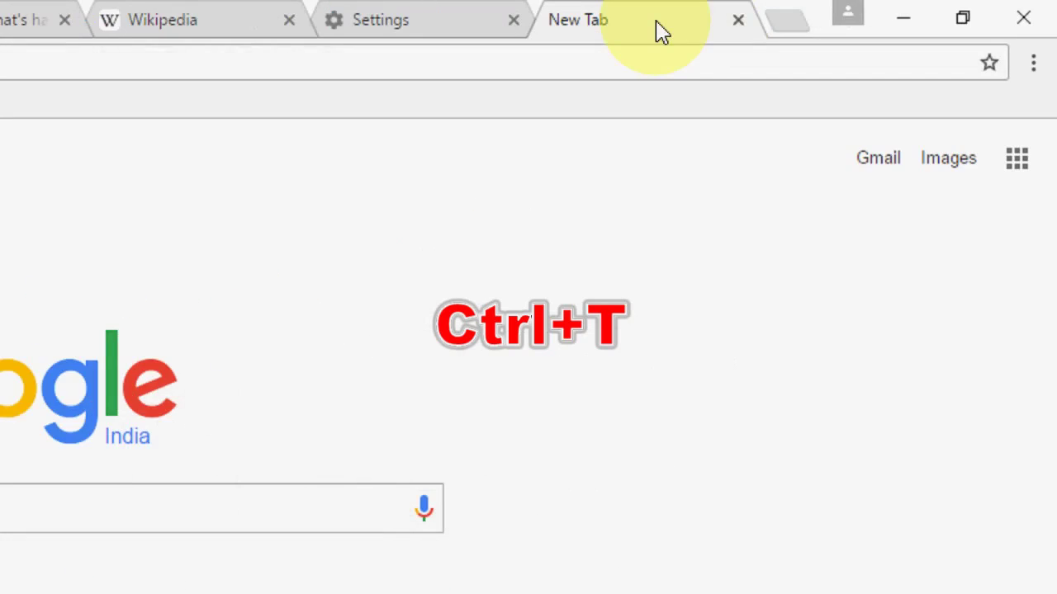
key("ctrl+t")
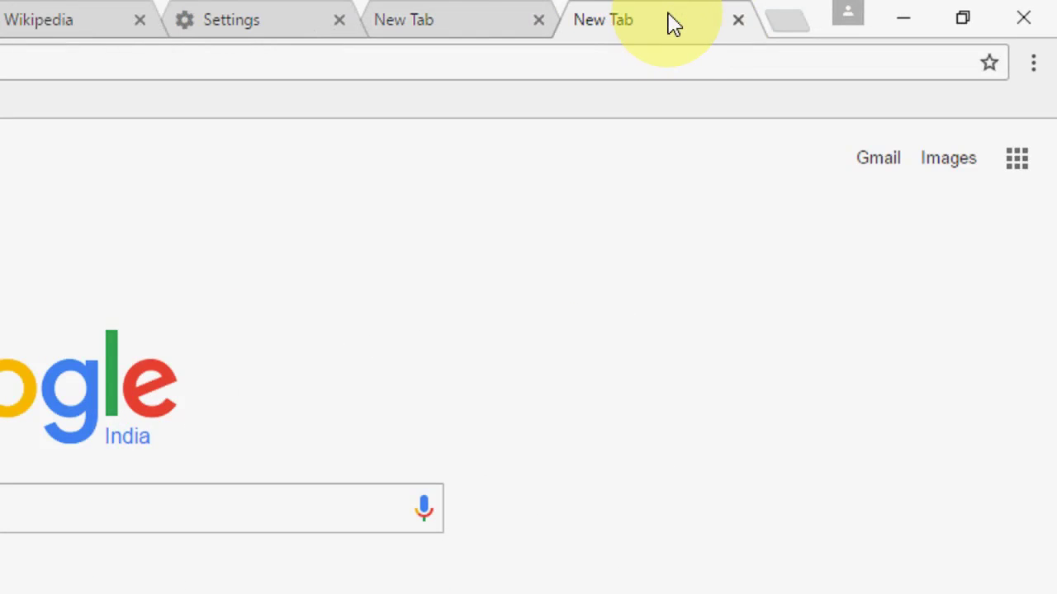
left_click(738, 19)
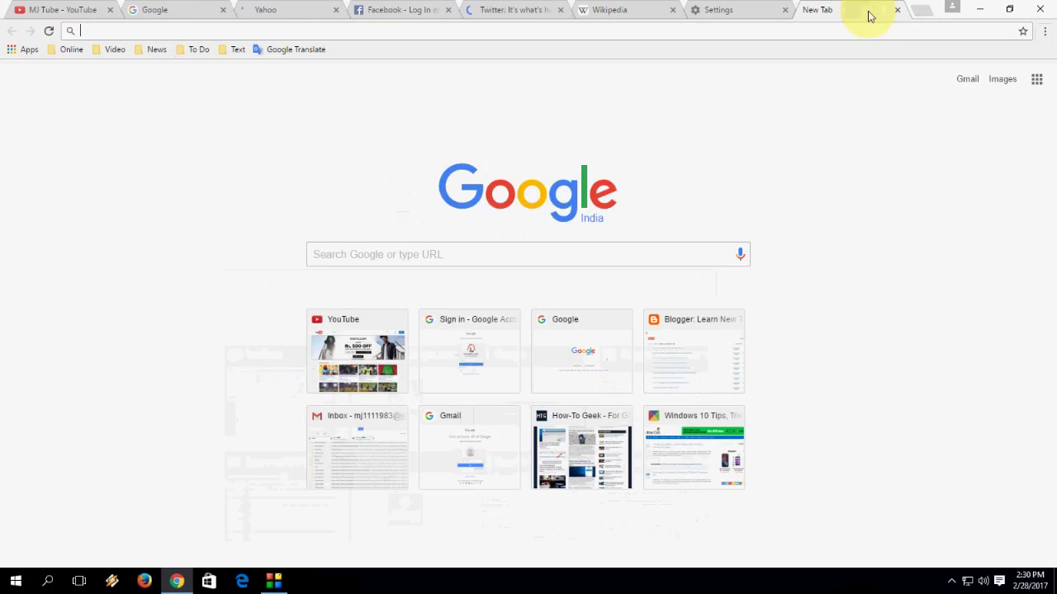
left_click(896, 10)
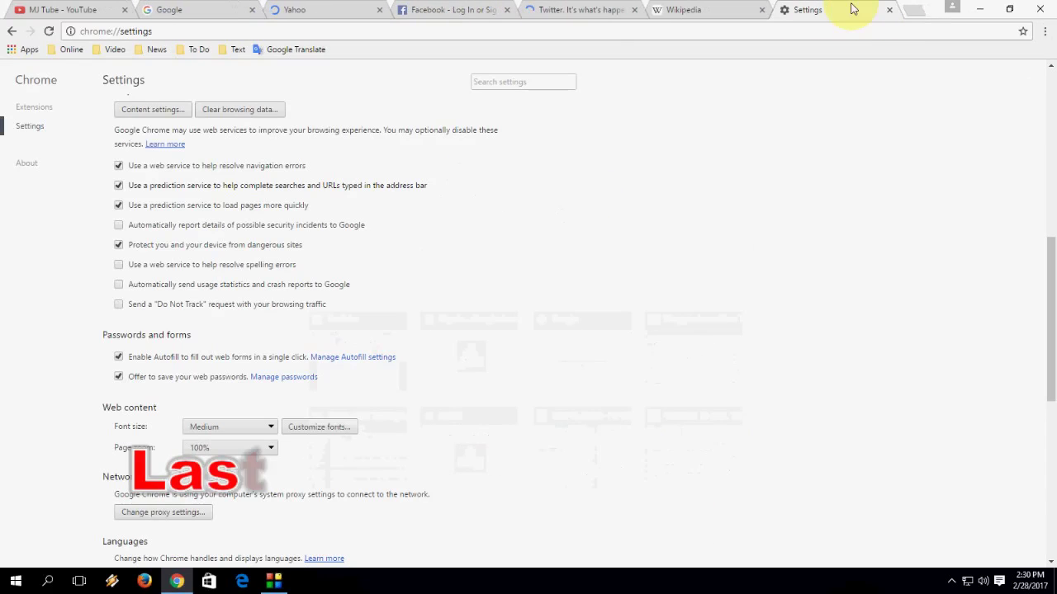
left_click(887, 10)
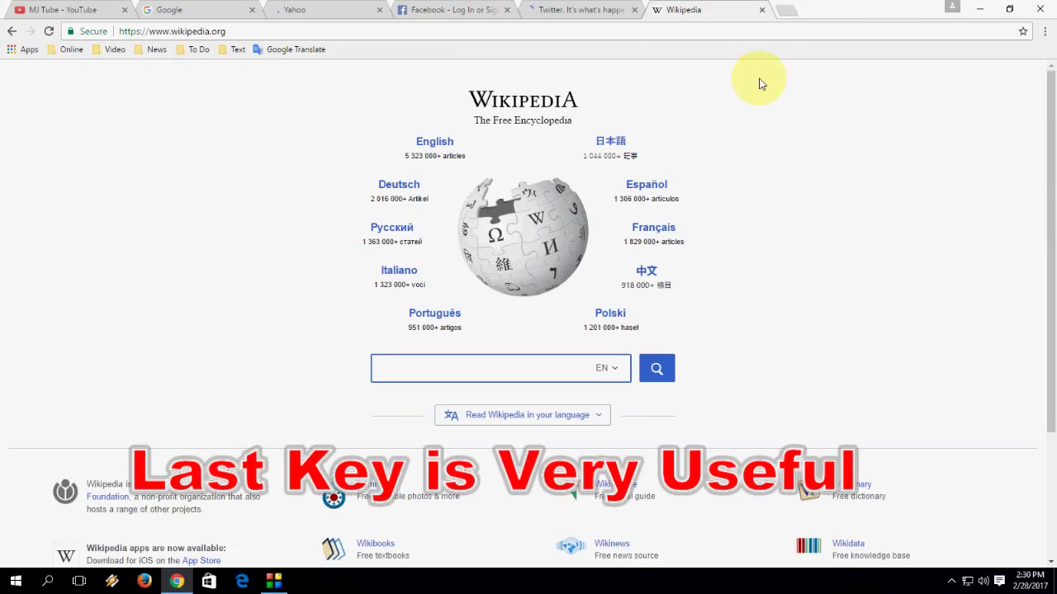
- Close the Wikipedia tab, reopen it with Ctrl+Shift+T, close it again, then show MJ Tube
left_click(763, 10)
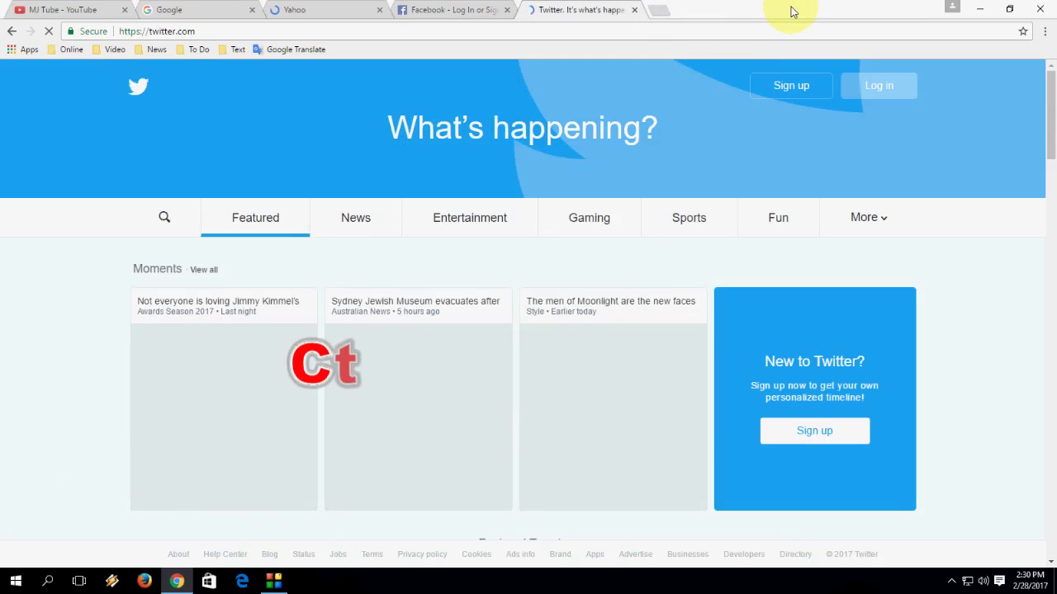
key("ctrl+shift+t")
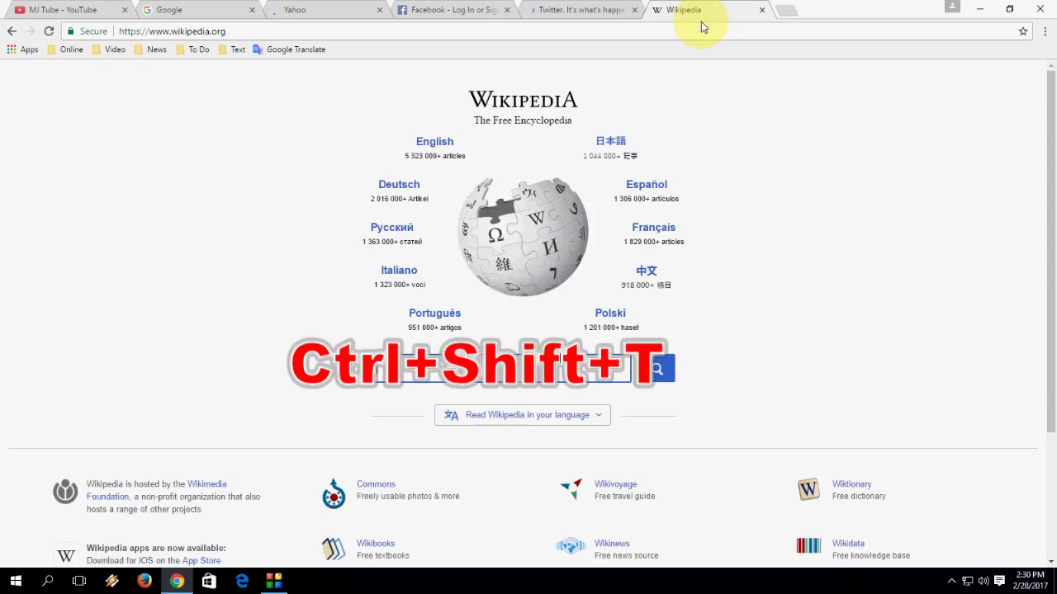
left_click(761, 10)
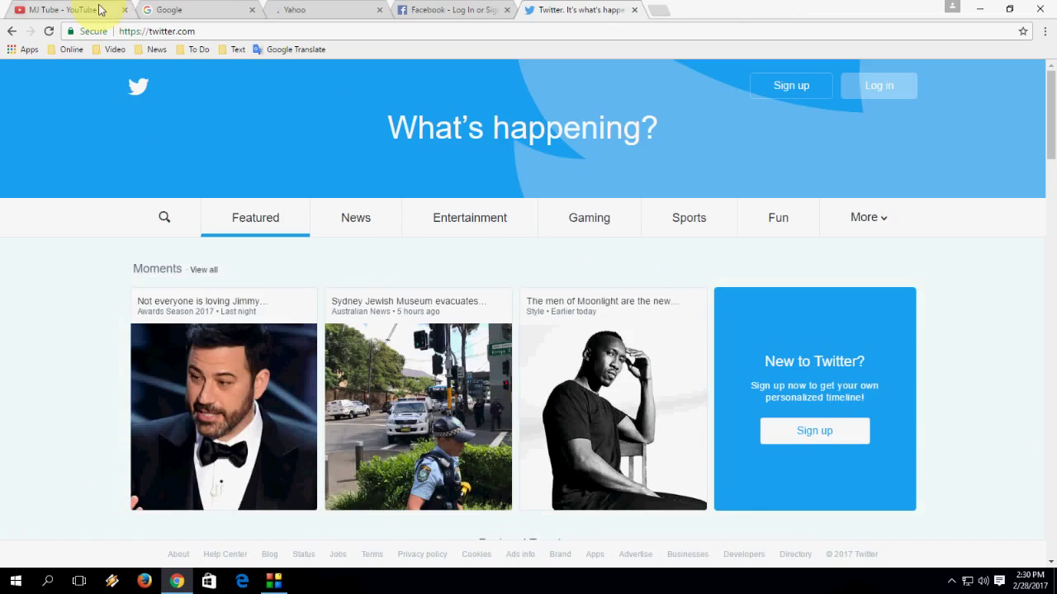
left_click(99, 10)
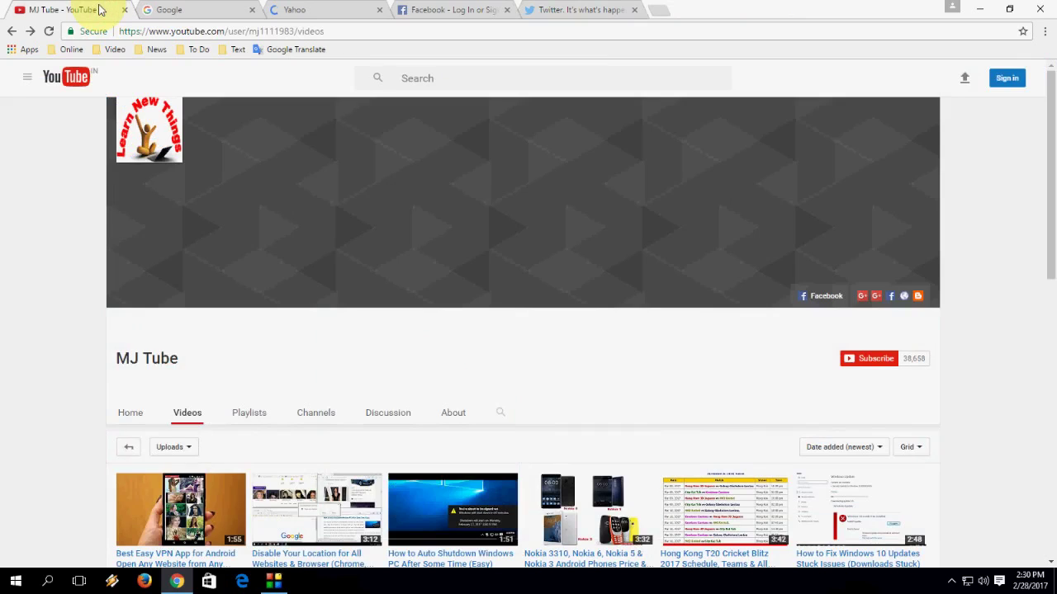
- Open Chrome's Task Manager with Shift+Esc, close it, and switch to the Google tab
key("slash")
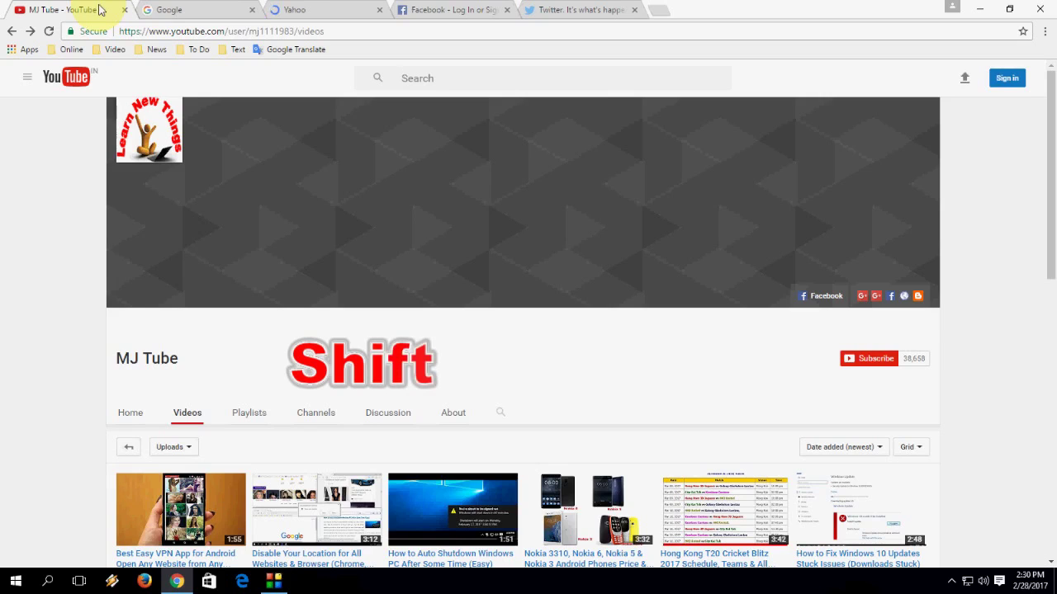
key("shift+Escape")
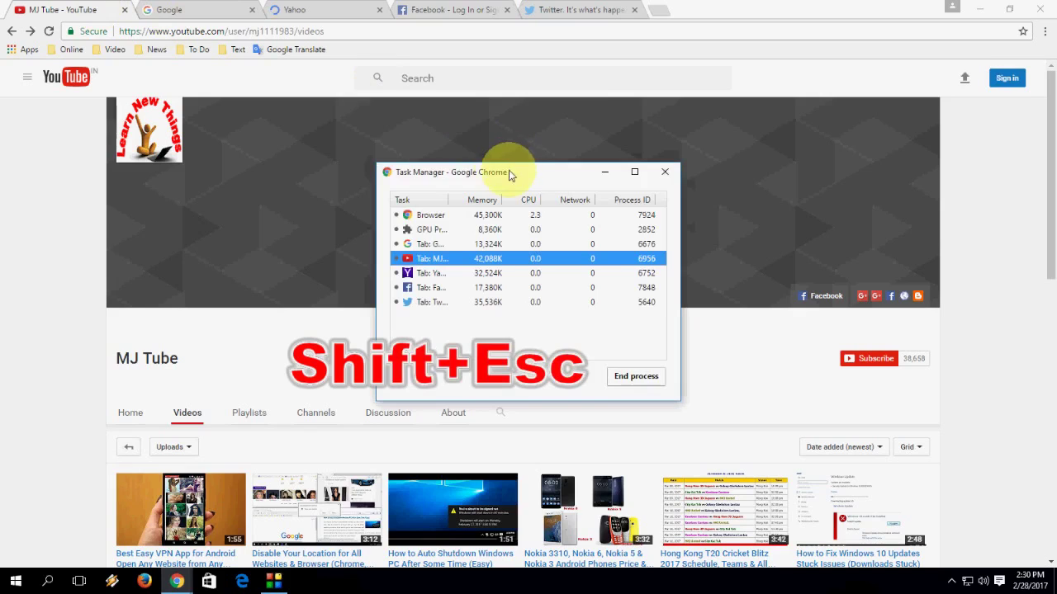
left_click(664, 172)
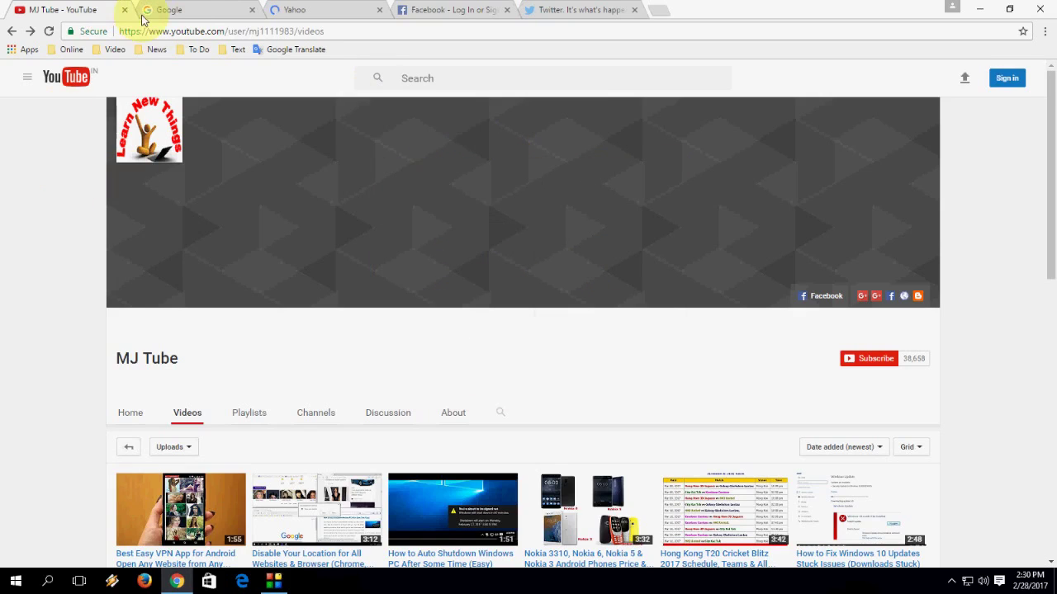
left_click(185, 16)
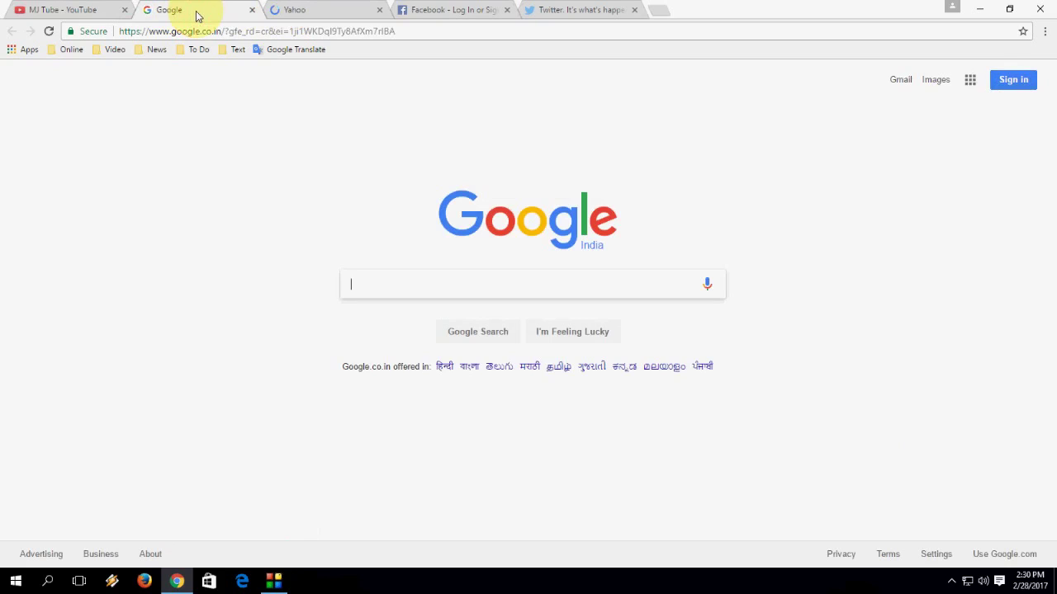
- Detach the Google tab into its own window, restore and move it, then dock it beside Yahoo
left_click_drag(196, 17, 242, 123)
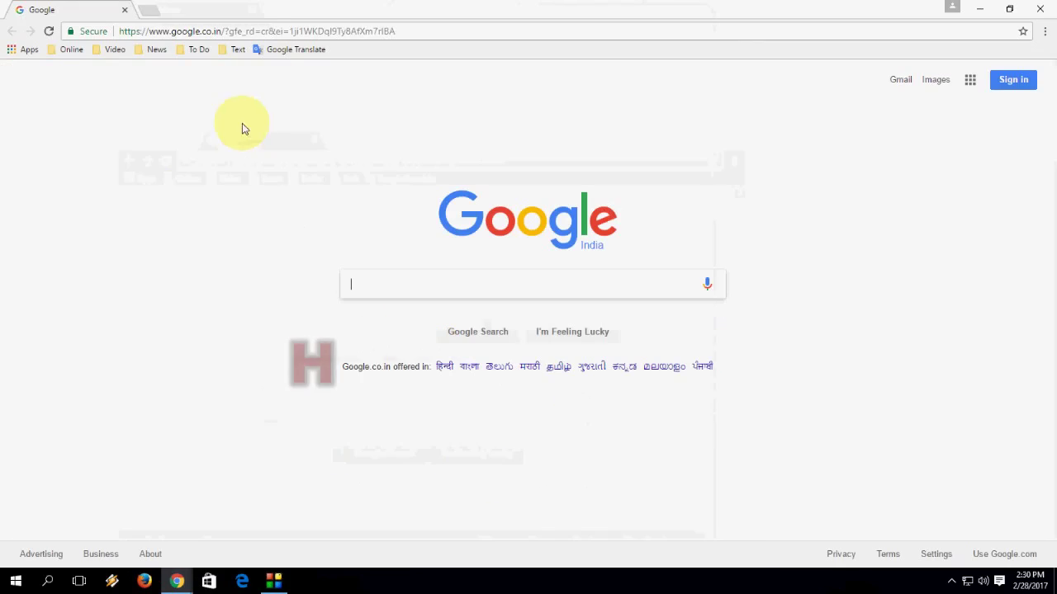
left_click(1009, 8)
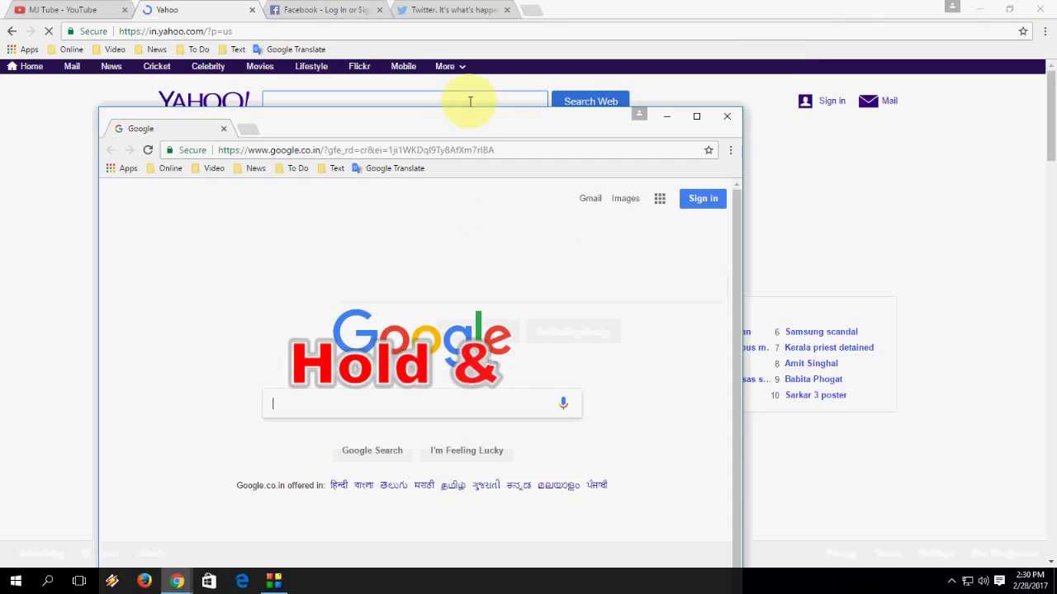
left_click_drag(464, 126, 564, 28)
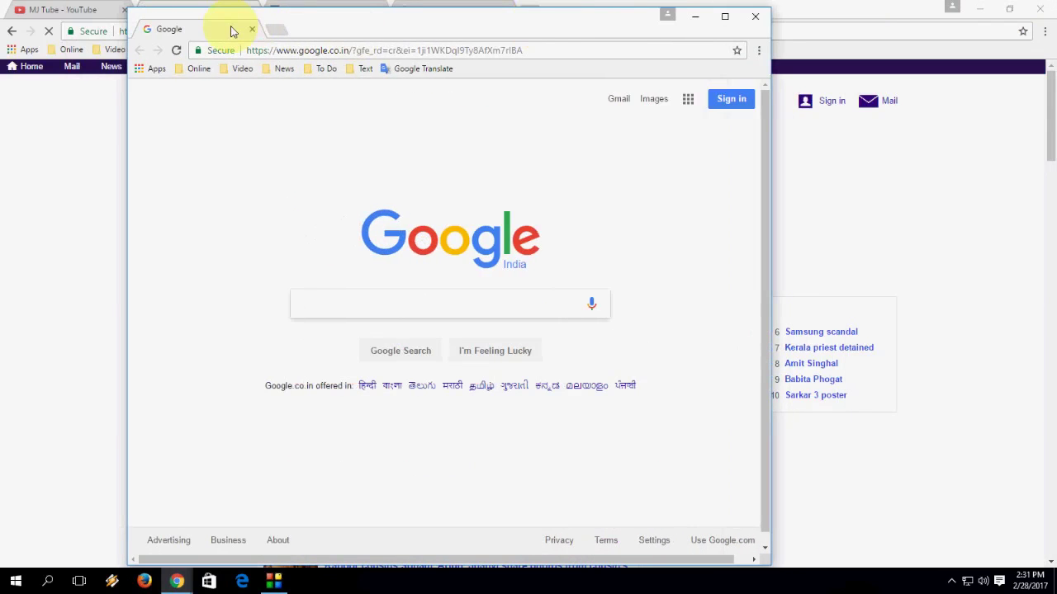
left_click_drag(207, 23, 200, 14)
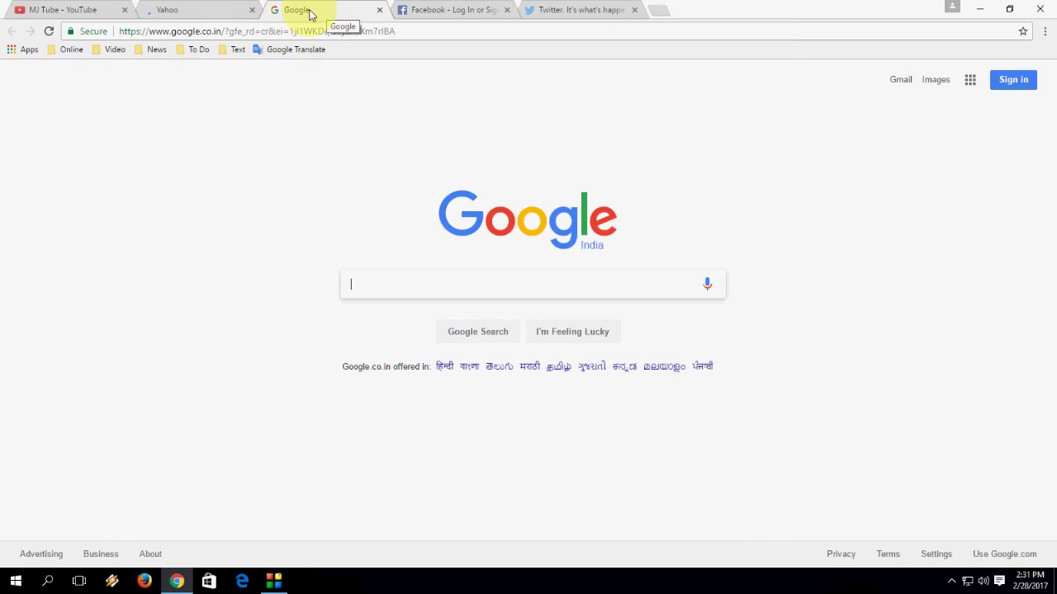
- Detach the Google tab again, maximize and close its window, then return to MJ Tube
left_click_drag(306, 10, 351, 115)
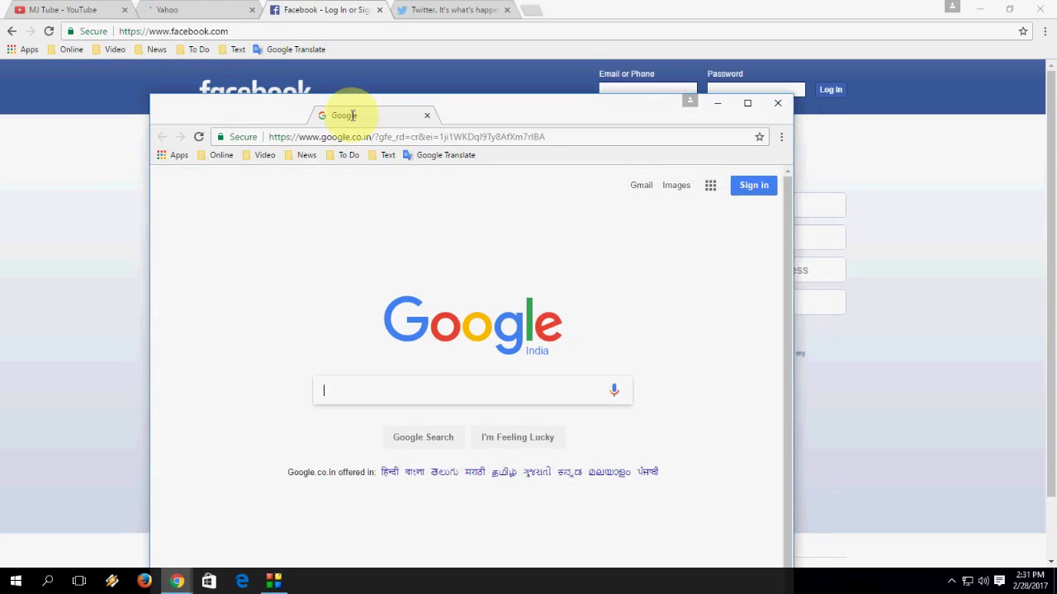
double_click(351, 115)
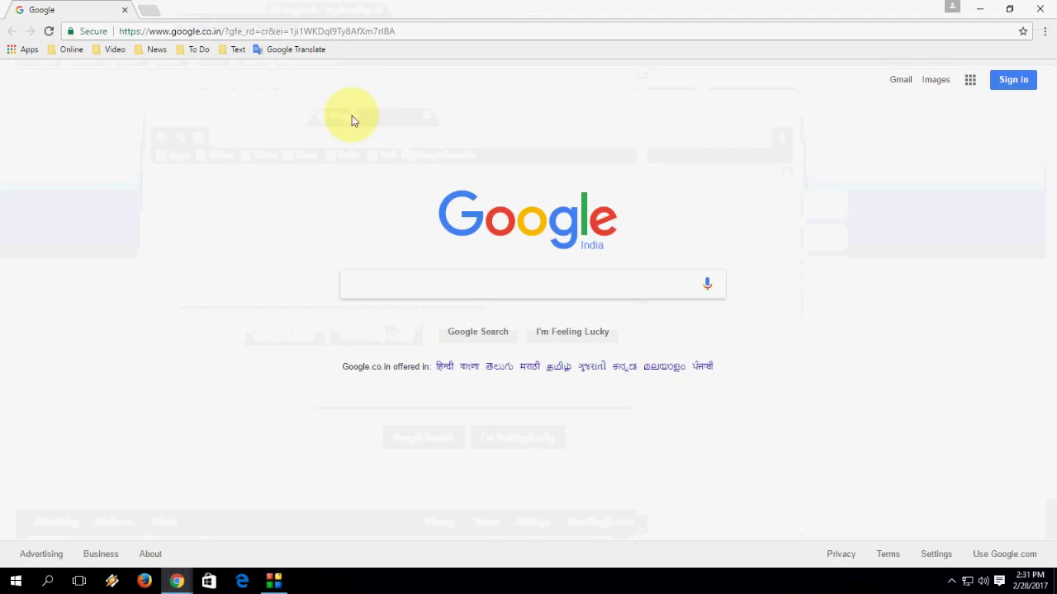
left_click(1037, 8)
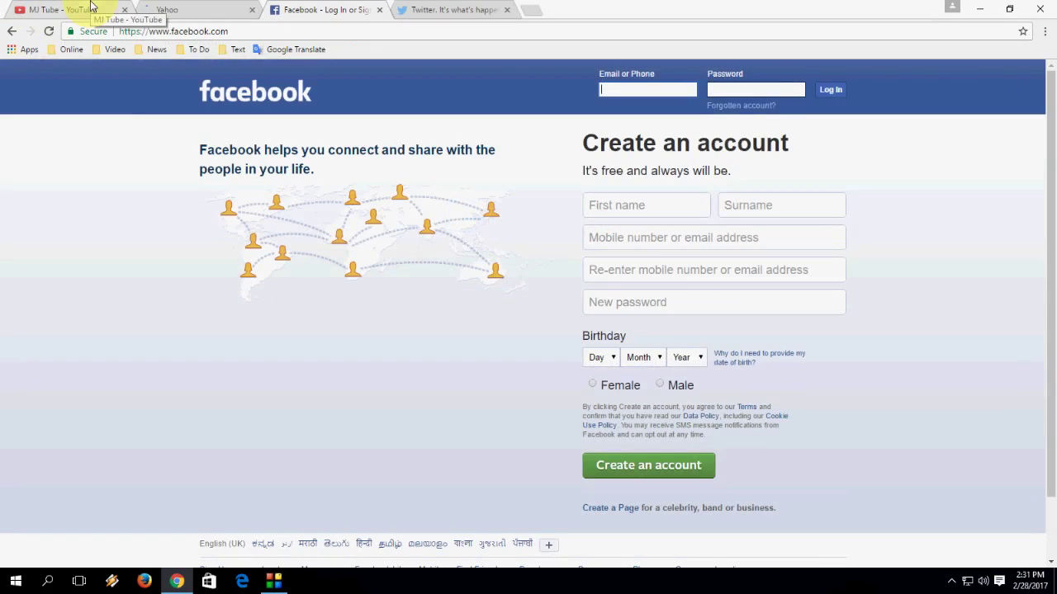
left_click(91, 6)
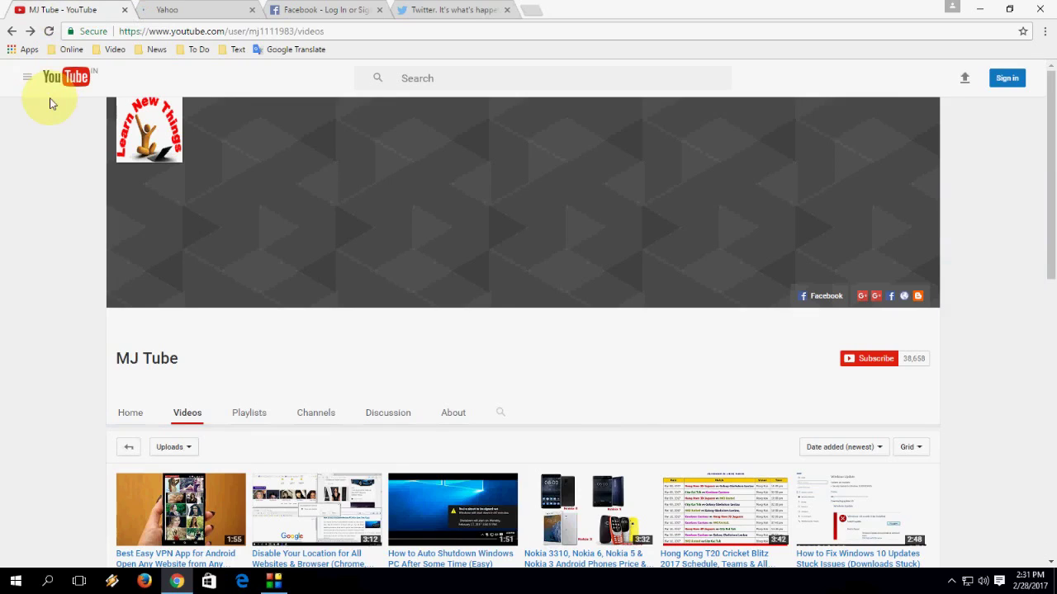
- Open the DevTools console with Ctrl+Shift+J on MJ Tube, close it, and switch to Yahoo
key("ctrl+s")
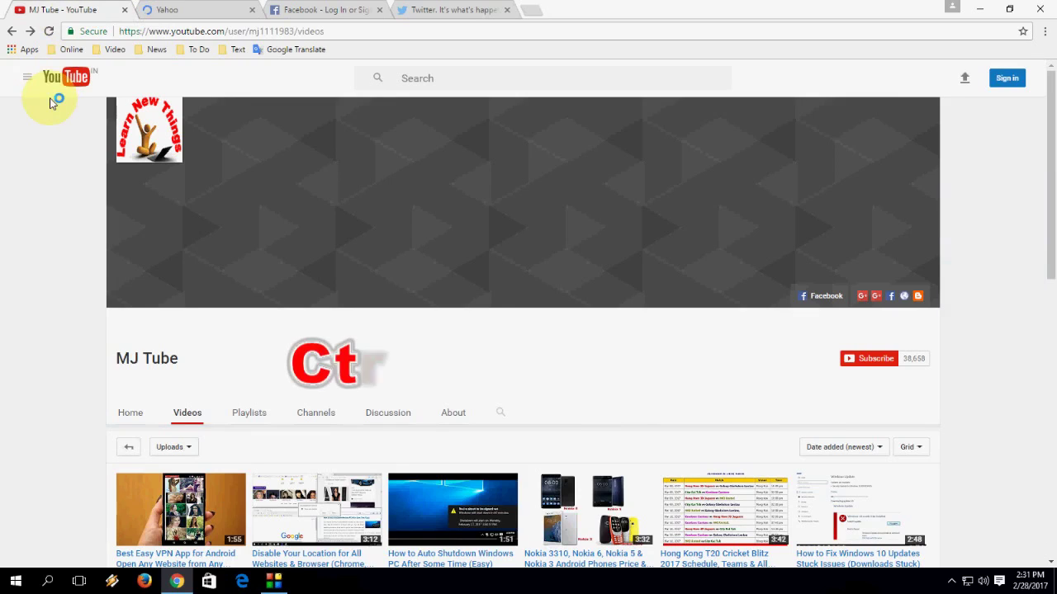
key("ctrl+shift+j")
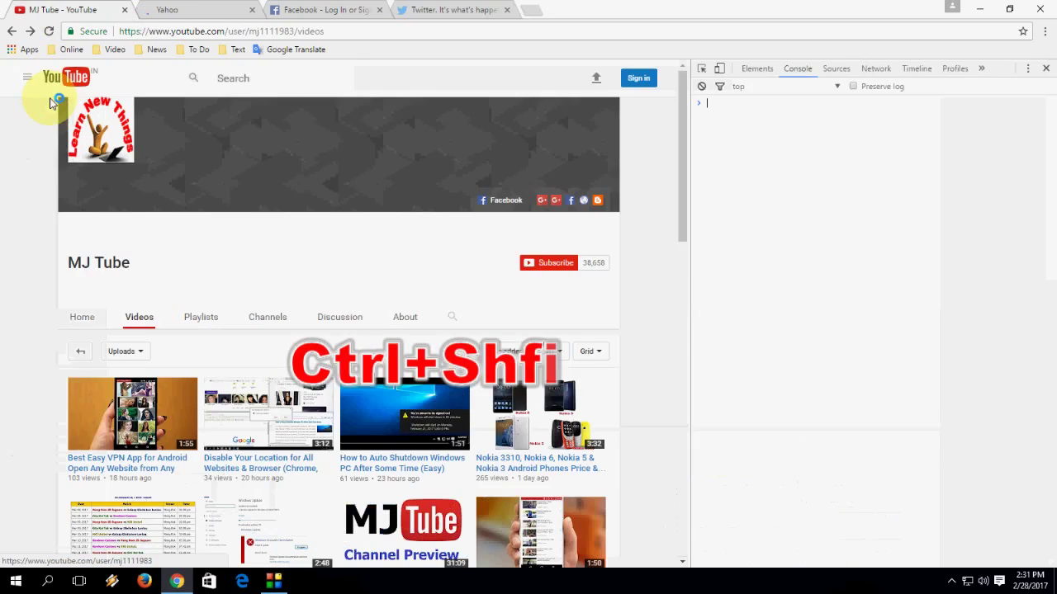
left_click(1046, 67)
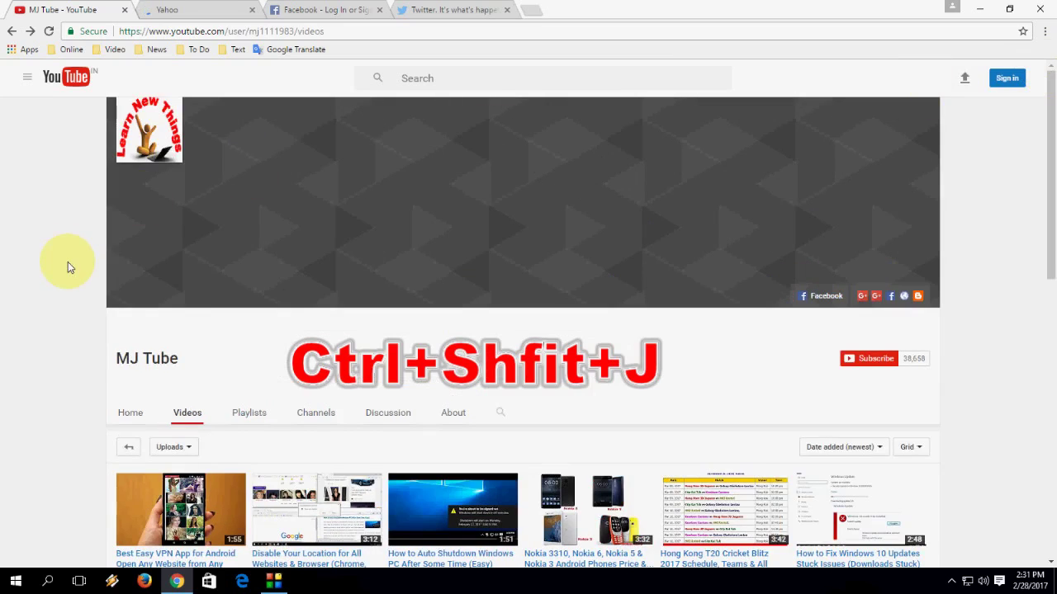
left_click(183, 9)
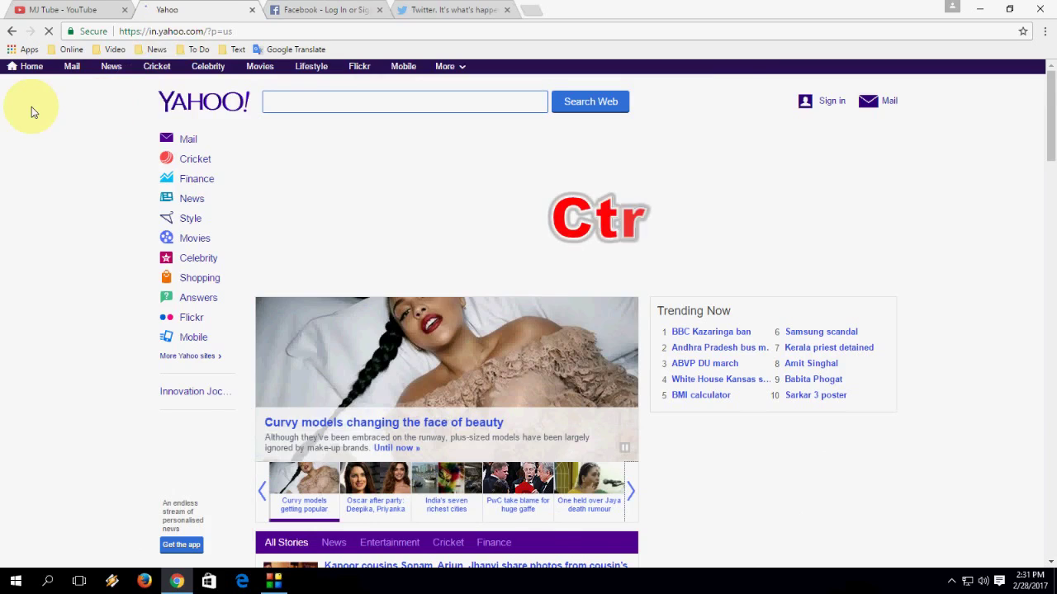
key("End")
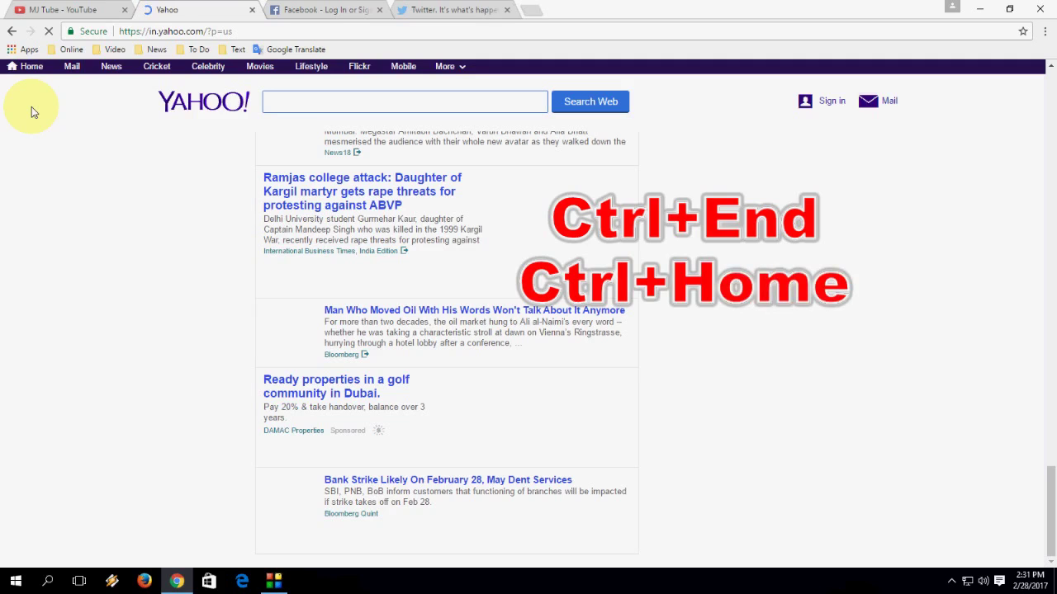
key("ctrl+Home")
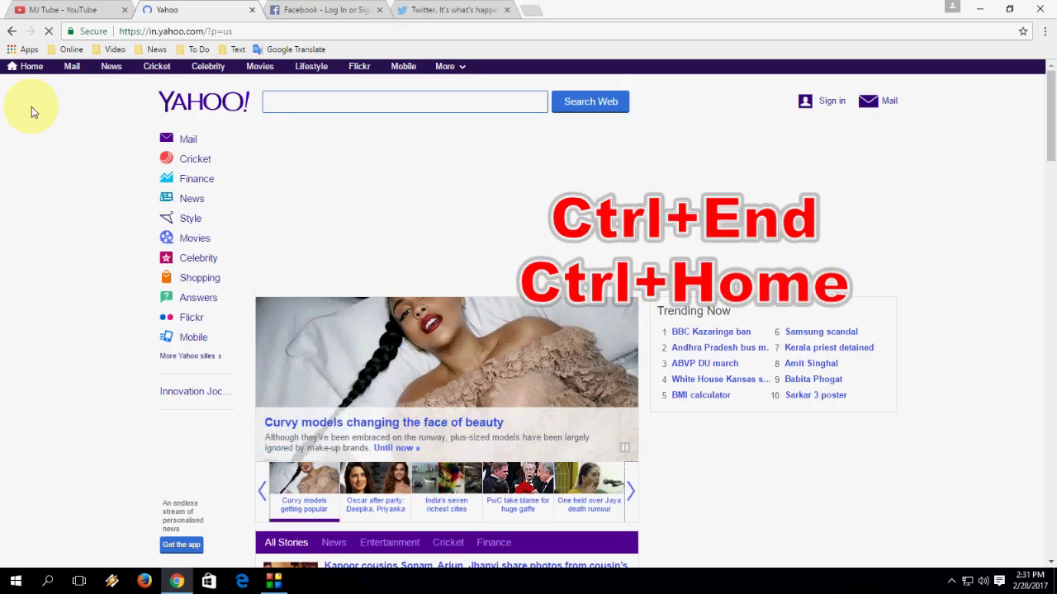
key("ctrl+End")
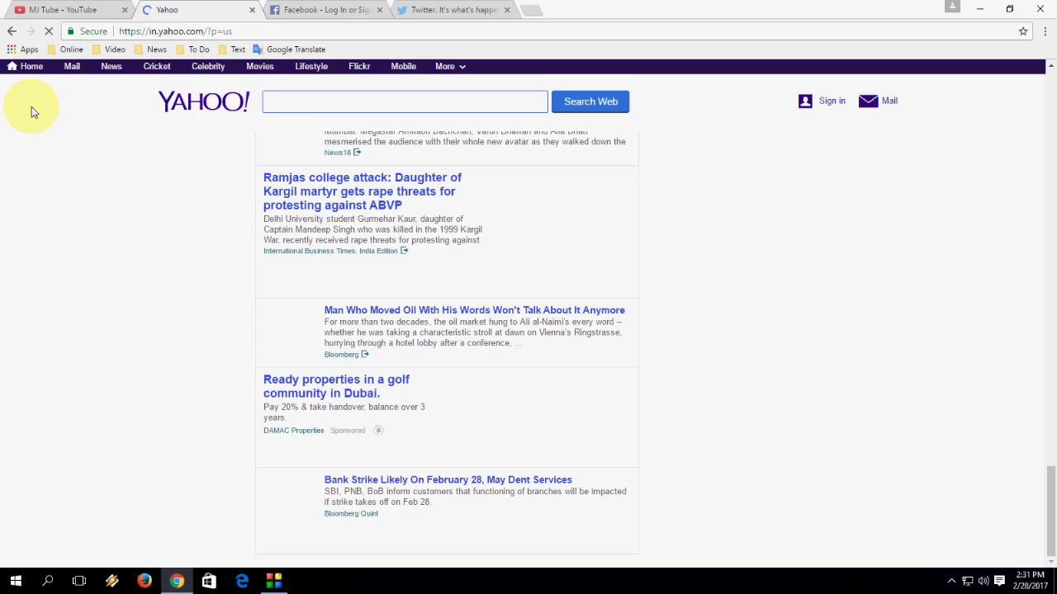
key("ctrl+Home")
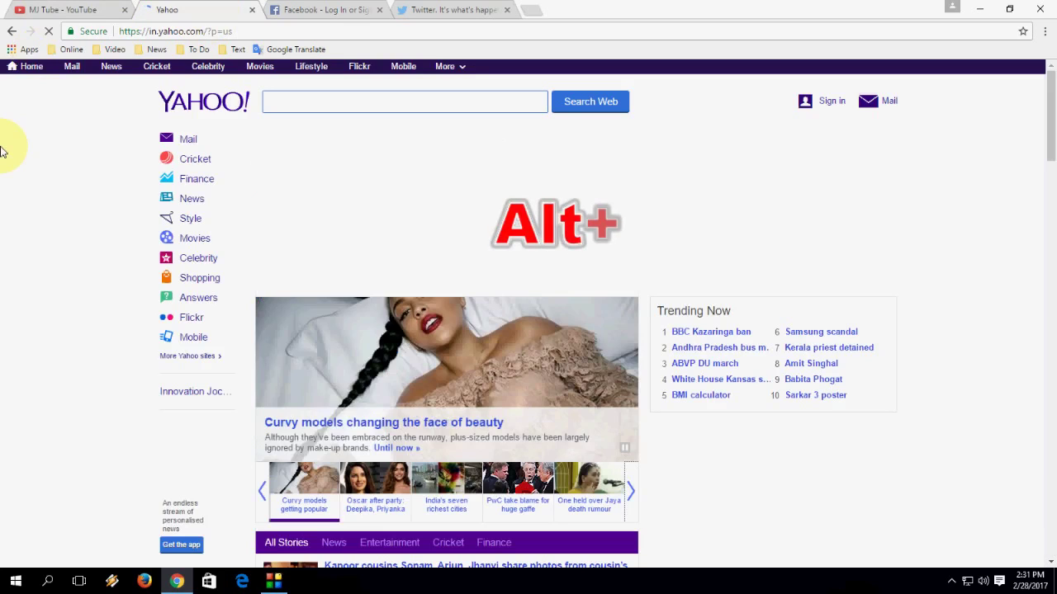
key("alt+f")
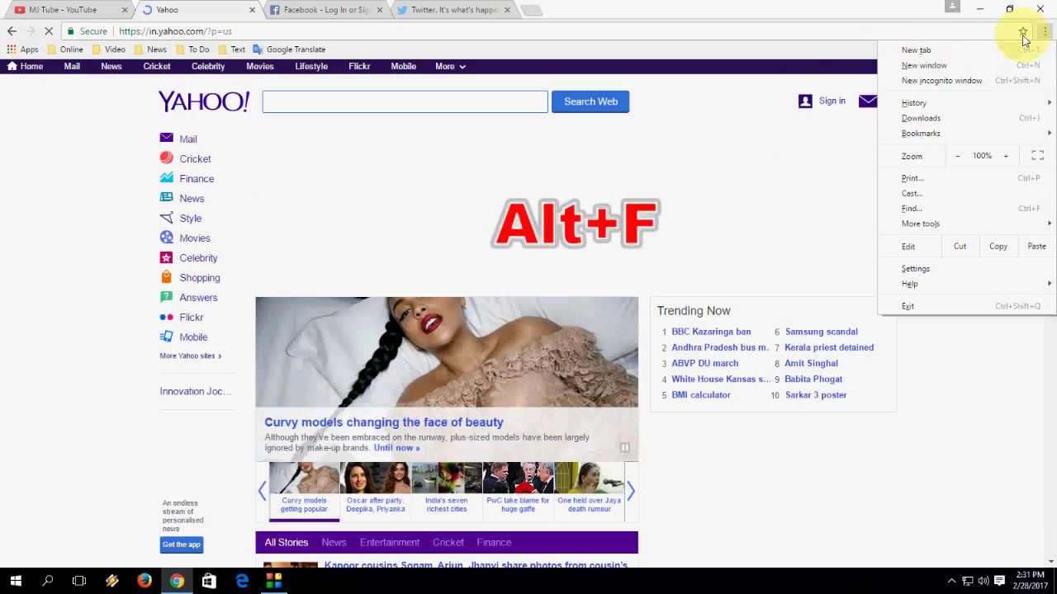
left_click(76, 158)
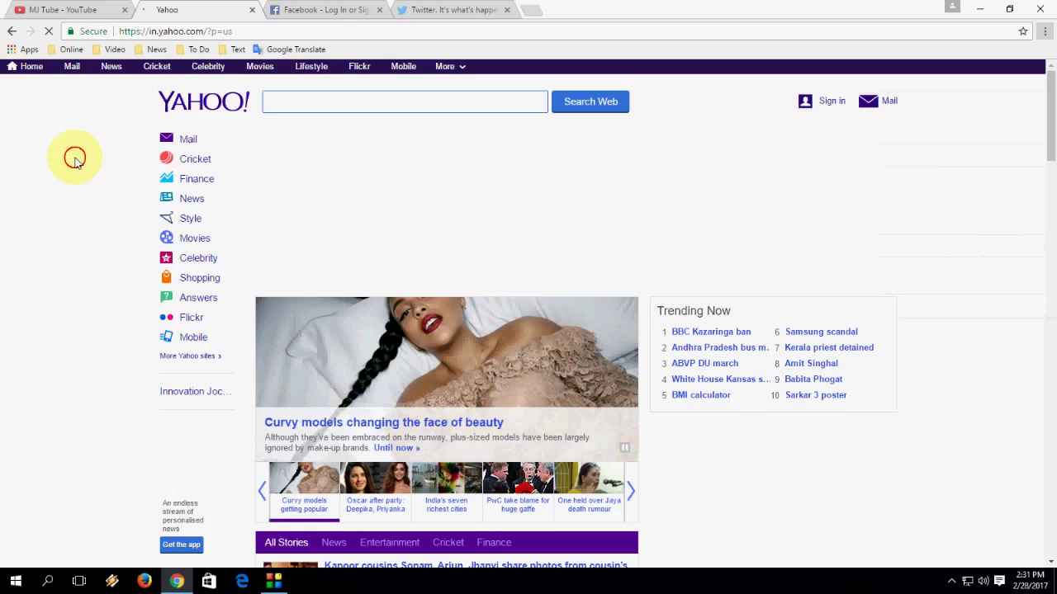
key("alt+f")
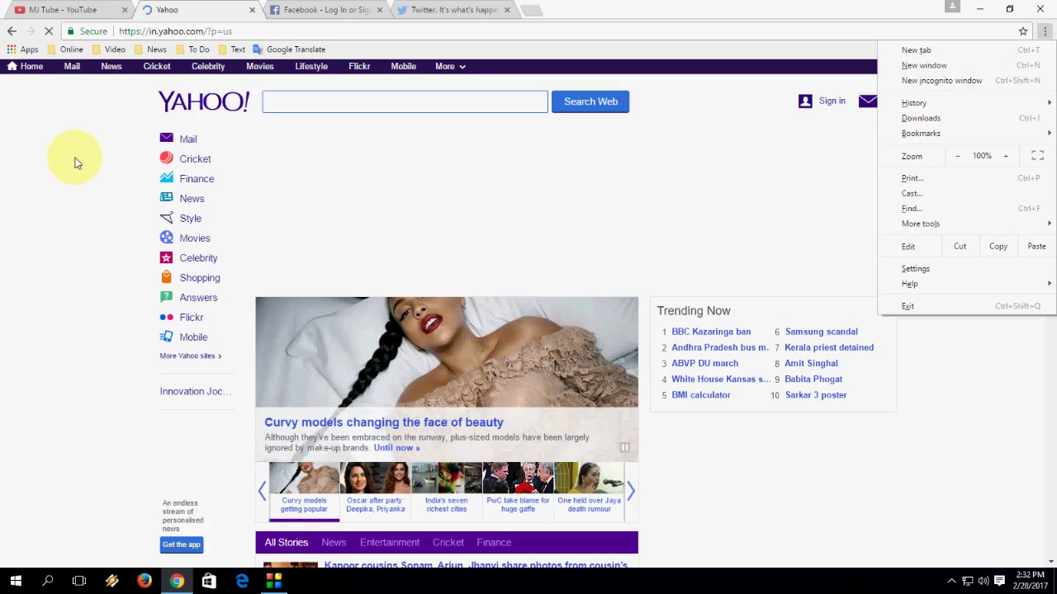
left_click(75, 163)
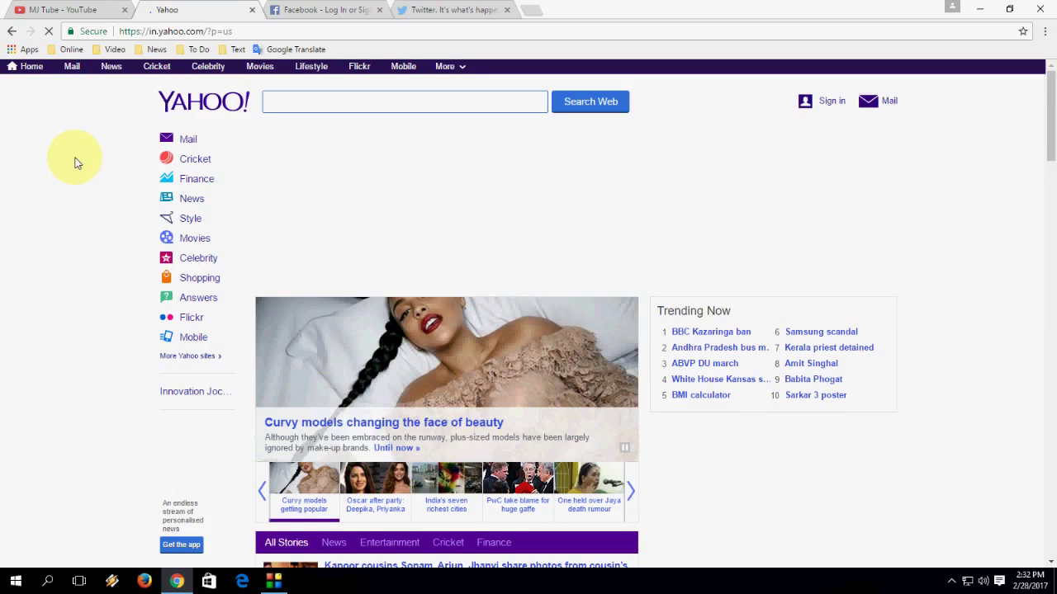
- Open the Yahoo page source with Ctrl+U, close that tab, and switch to Facebook
key("ctrl+u")
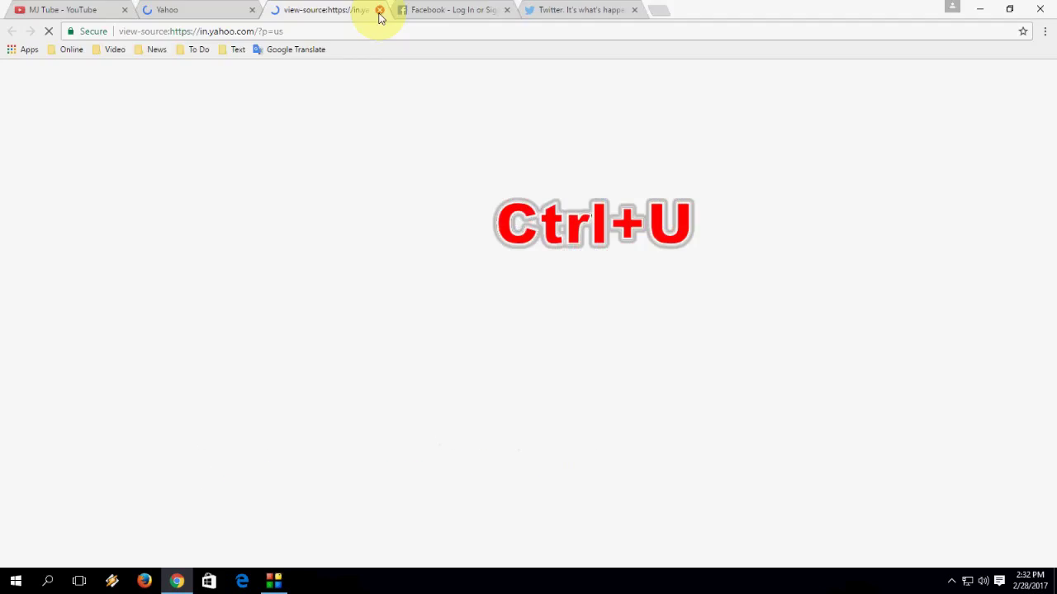
left_click(379, 10)
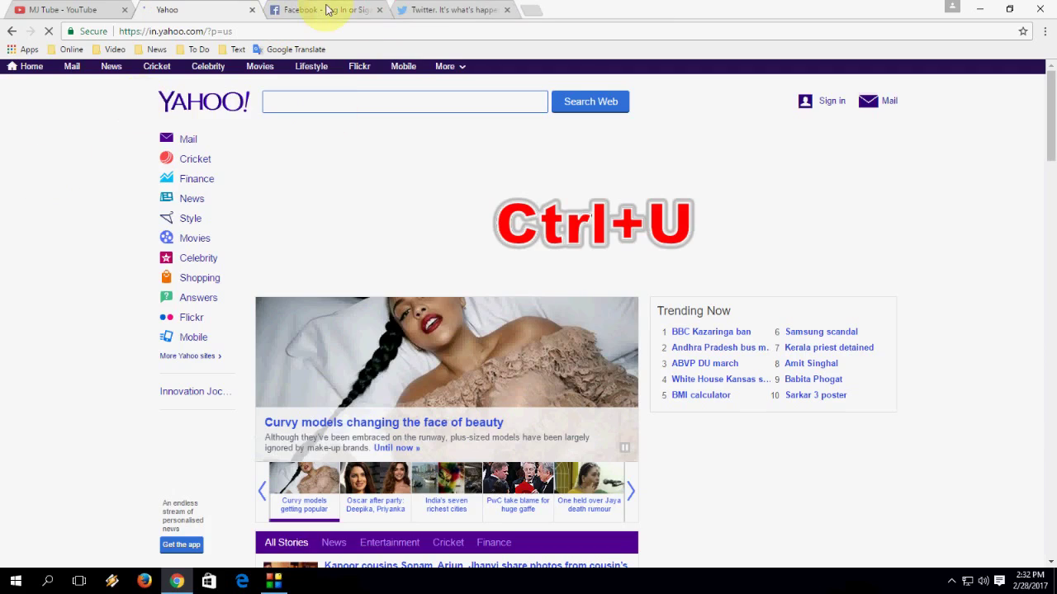
left_click(328, 10)
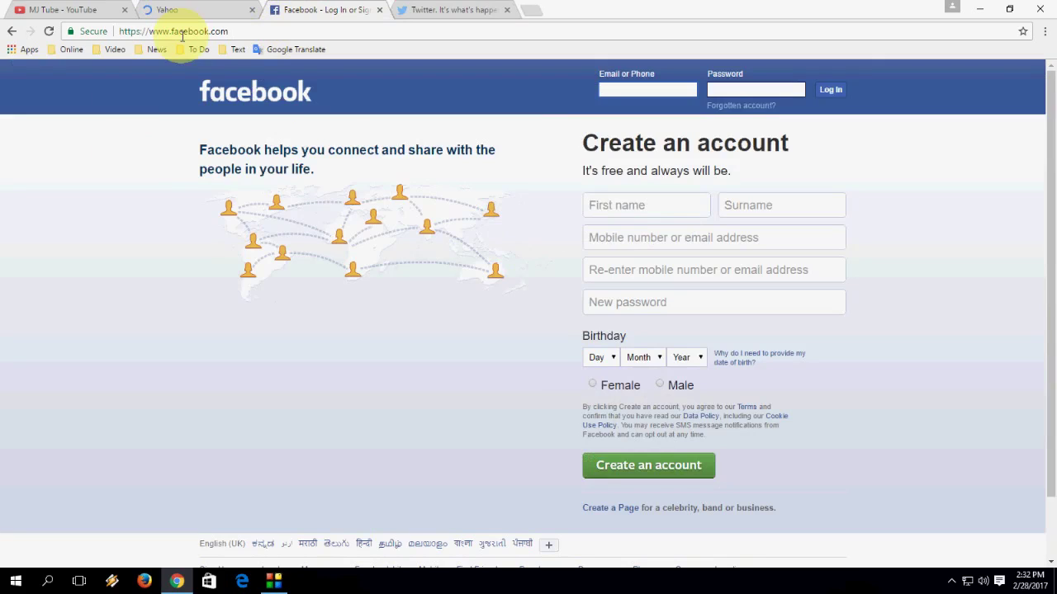
- From the MJ Tube tab, cycle forward then backward through tabs with Ctrl+PageDown/PageUp
left_click(47, 10)
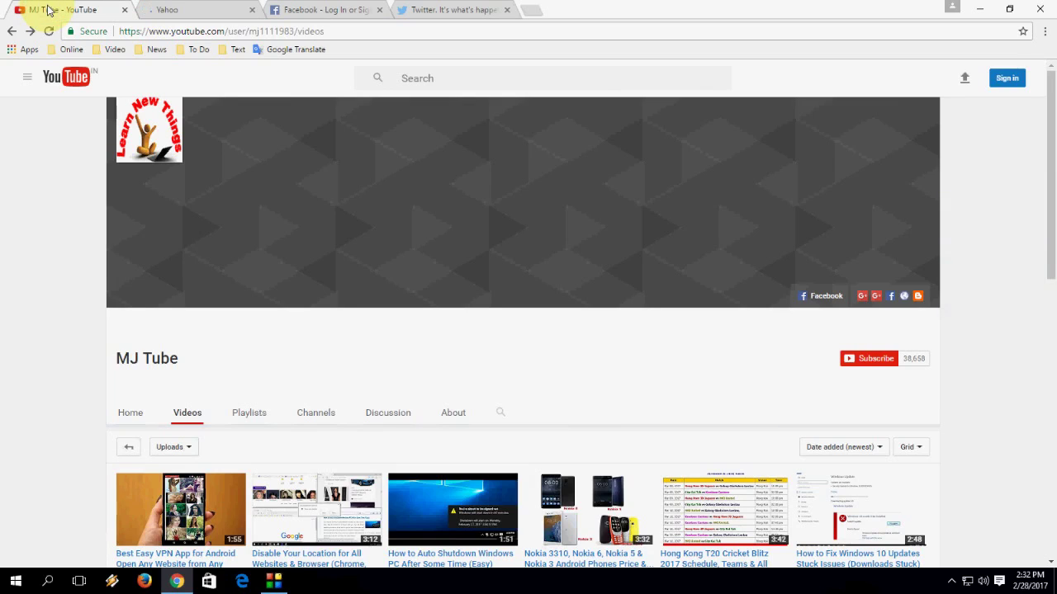
key("ctrl+Page_Down")
key("ctrl+Page_Down")
key("ctrl+Page_Down")
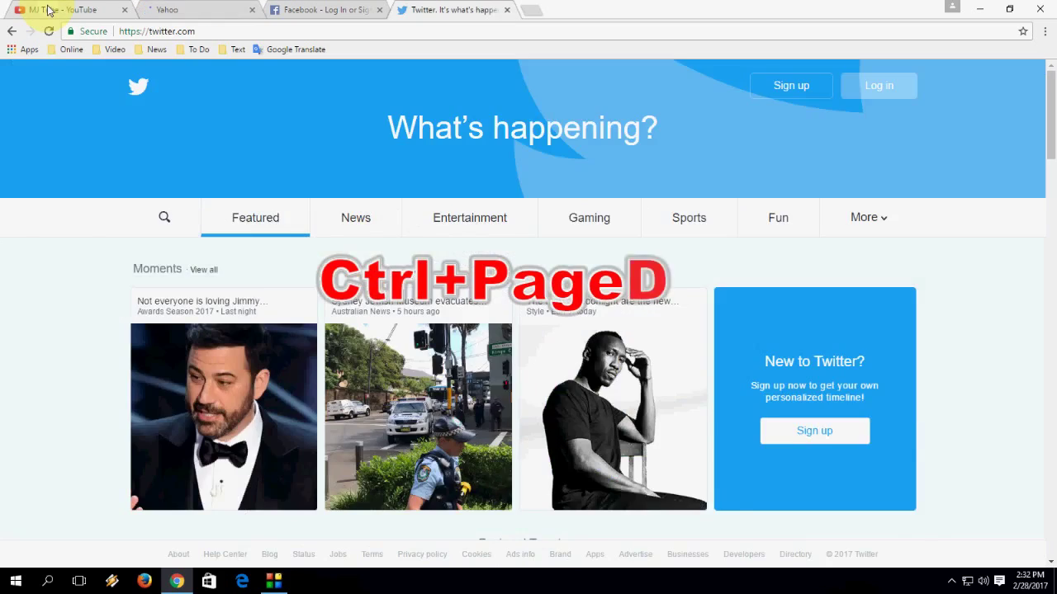
key("ctrl+Page_Down")
key("ctrl+Page_Down")
key("ctrl+Page_Down")
key("ctrl+Page_Down")
key("ctrl+Page_Down")
key("ctrl+Page_Down")
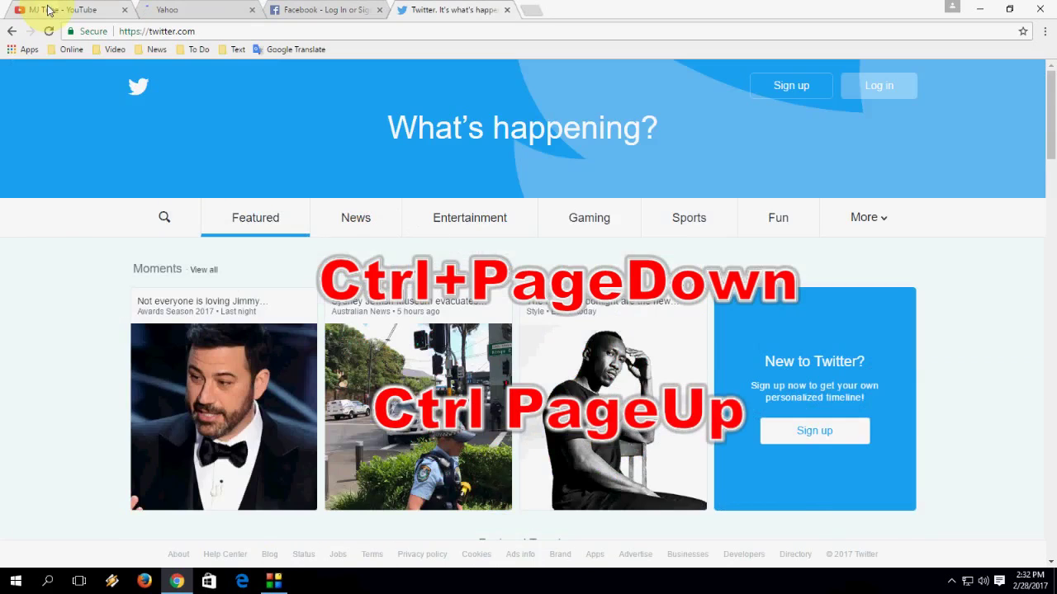
key("ctrl+Page_Down")
key("ctrl+Page_Down")
key("ctrl+Page_Up")
key("ctrl+Page_Up")
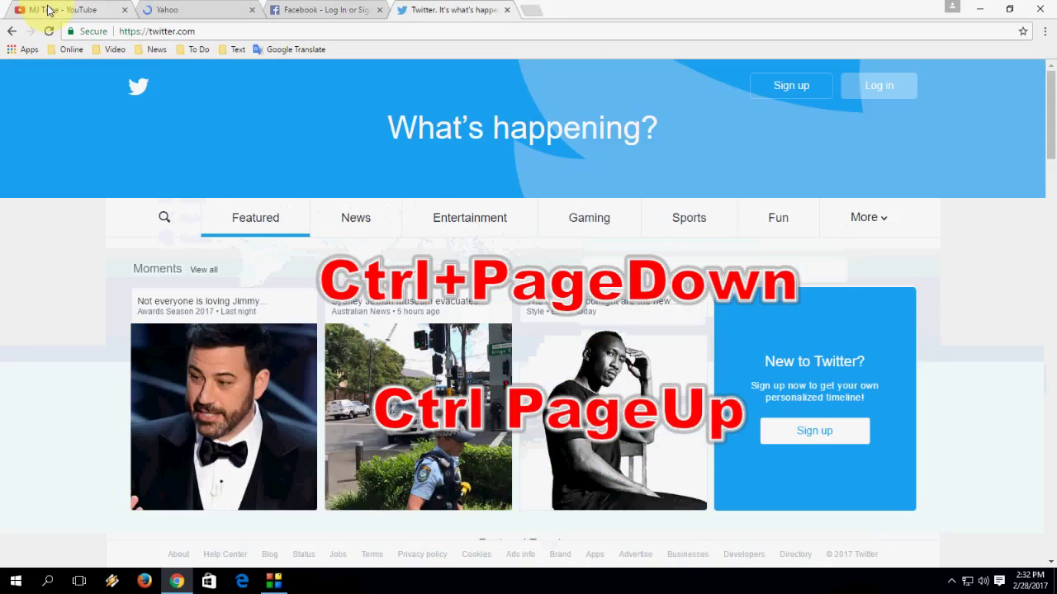
key("ctrl+Page_Up")
key("ctrl+Page_Up")
key("ctrl+Page_Up")
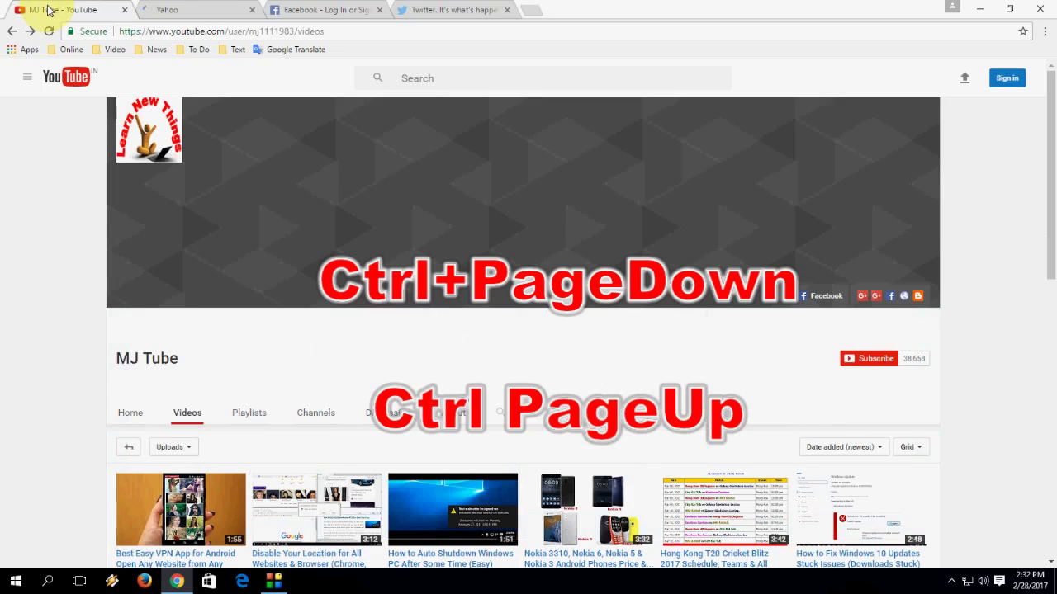
key("ctrl+Page_Up")
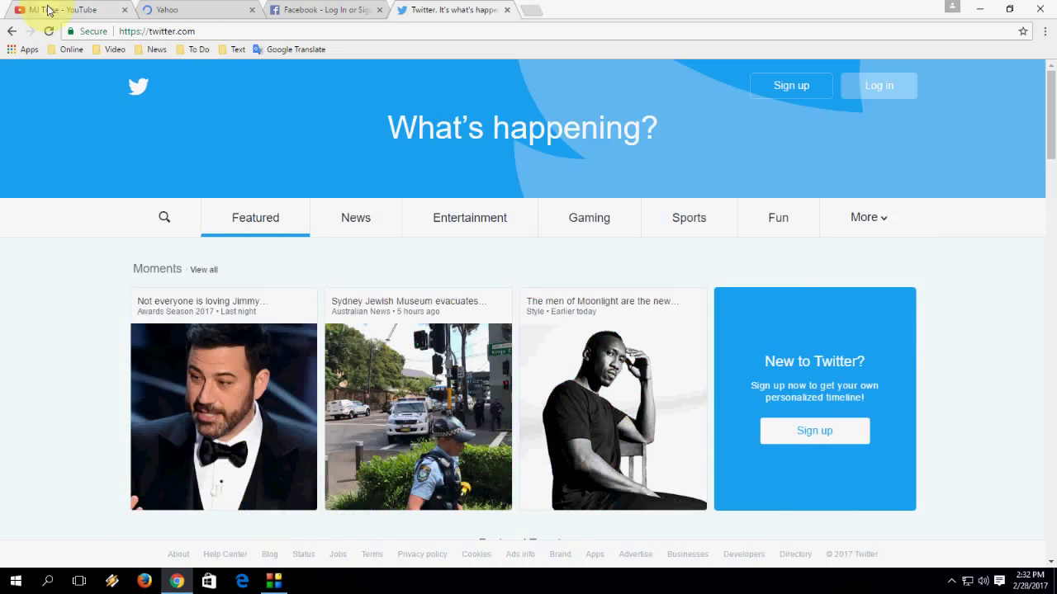
key("ctrl+Page_Up")
key("ctrl+Page_Up")
key("ctrl+Page_Up")
key("ctrl+Page_Up")
key("ctrl+Page_Up")
key("ctrl+Page_Up")
key("ctrl+Page_Up")
- Cycle tabs back to MJ Tube YouTube, then open the History page with Ctrl+H
key("ctrl+Page_Down")
key("ctrl+Page_Down")
key("ctrl+Page_Down")
key("ctrl+Page_Down")
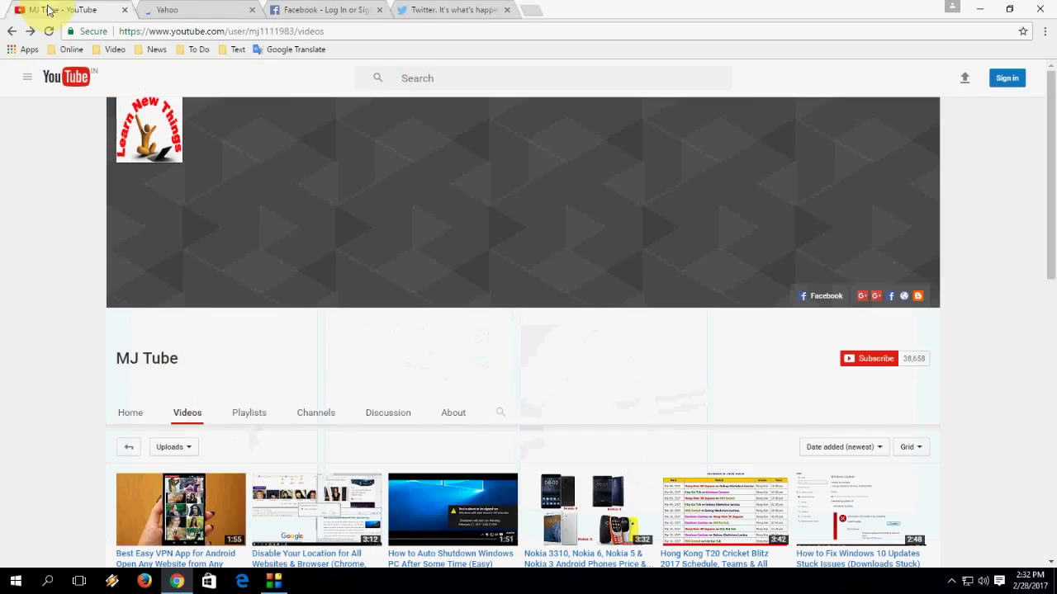
key("ctrl+Page_Up")
key("ctrl+Page_Up")
key("ctrl+Page_Up")
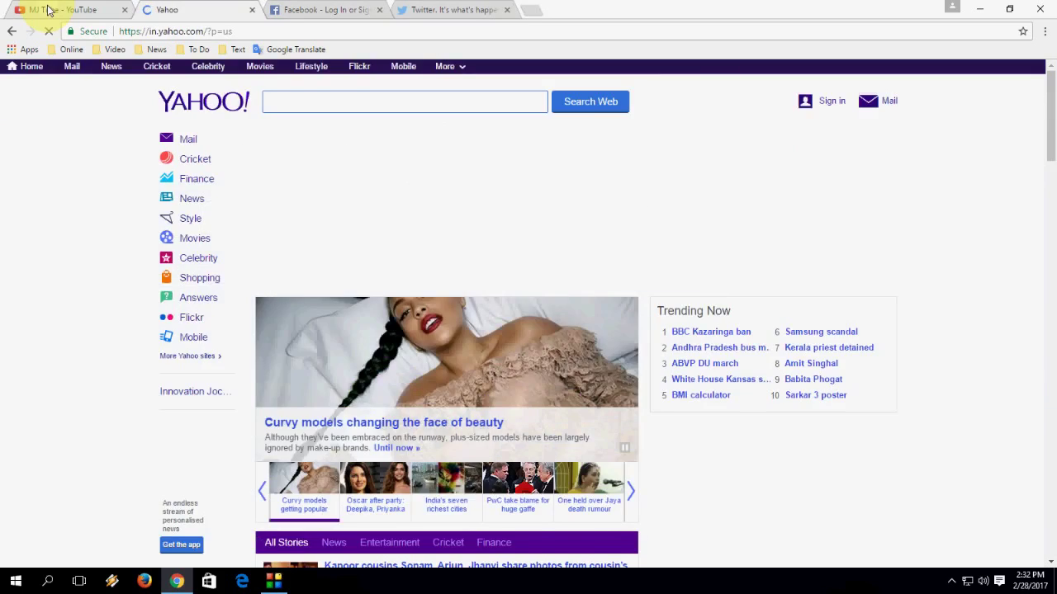
key("ctrl+Page_Up")
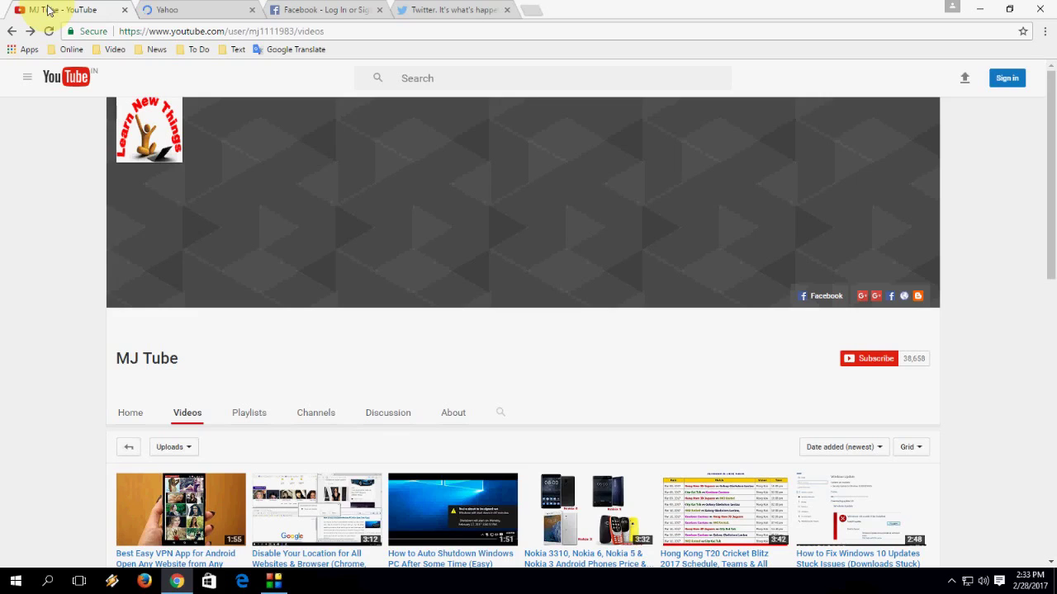
key("ctrl+h")
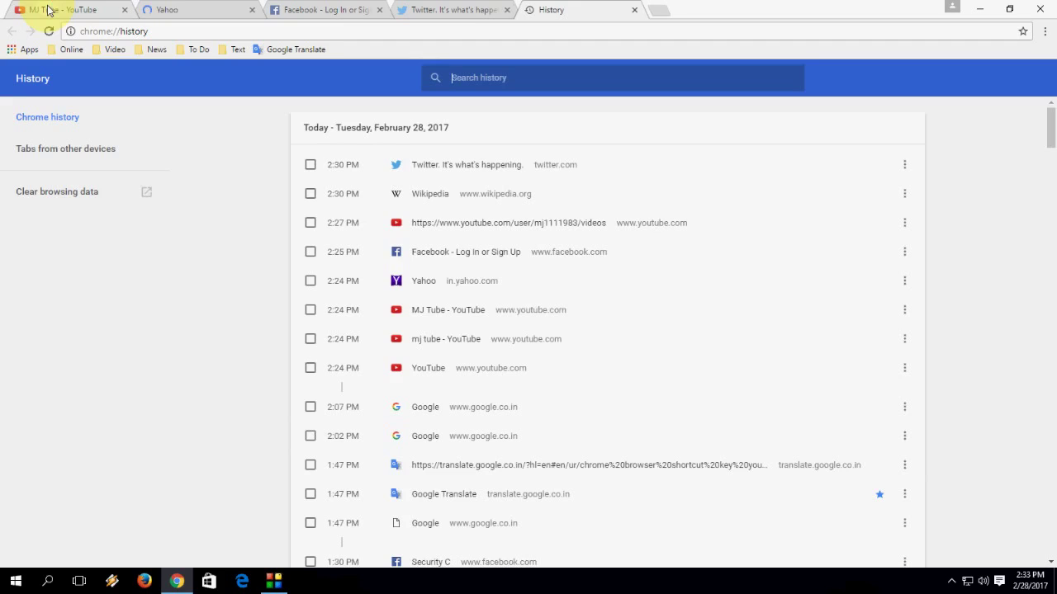
left_click(633, 11)
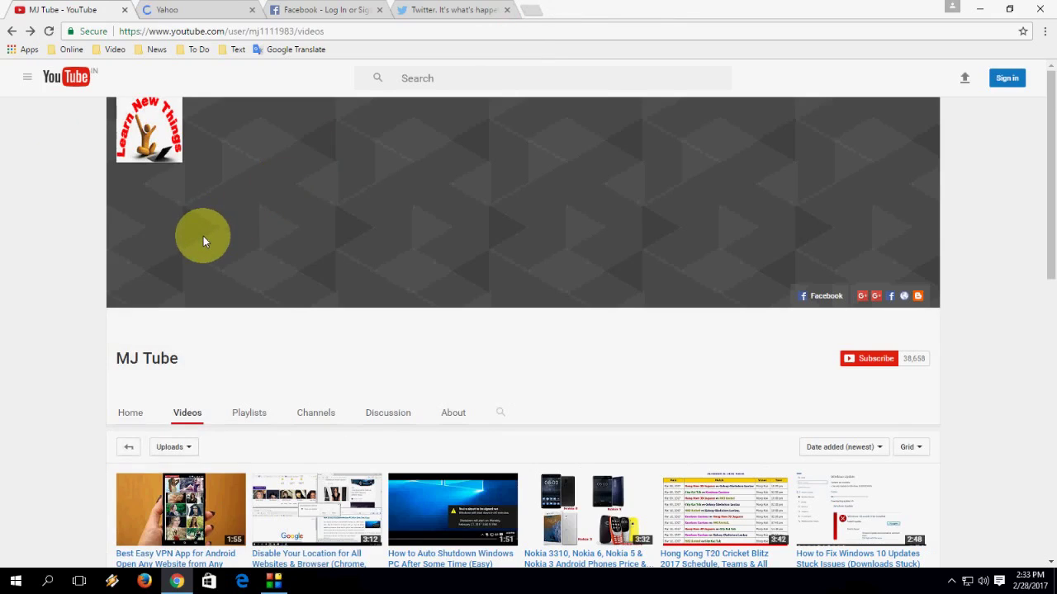
key("ctrl+j")
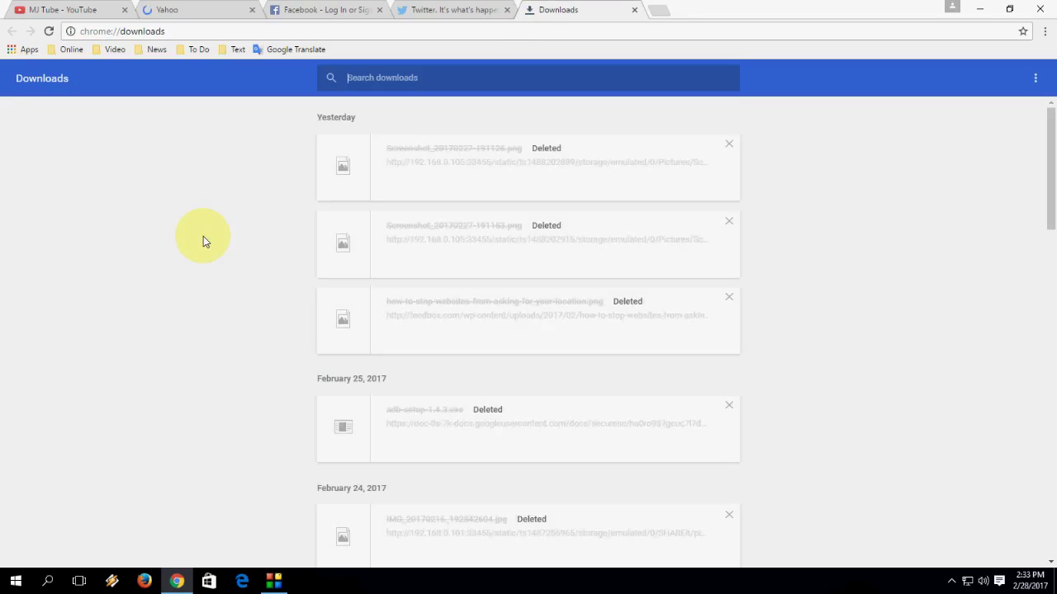
left_click(634, 12)
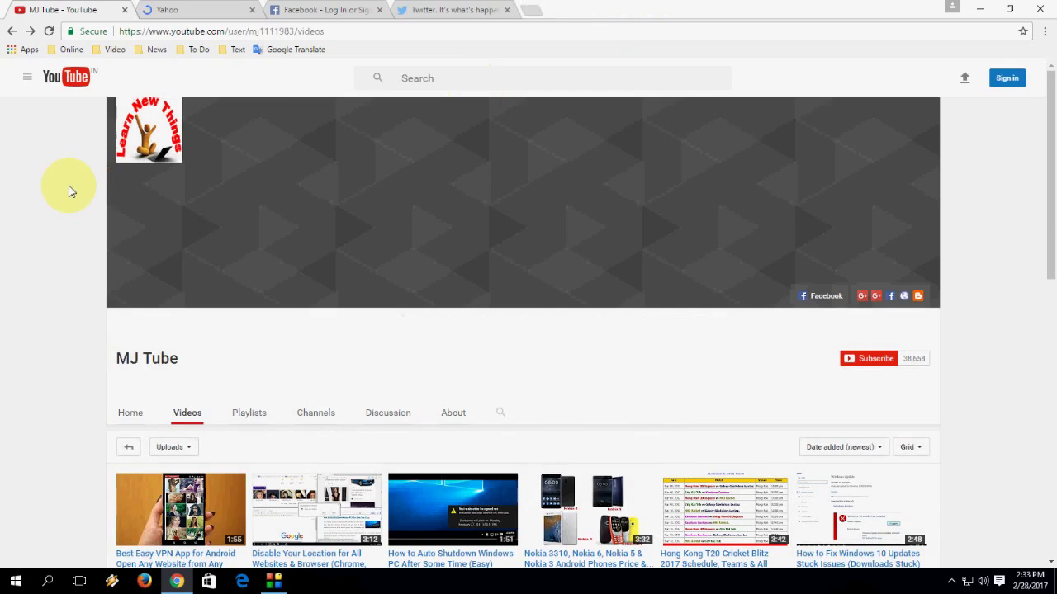
key("ctrl+d")
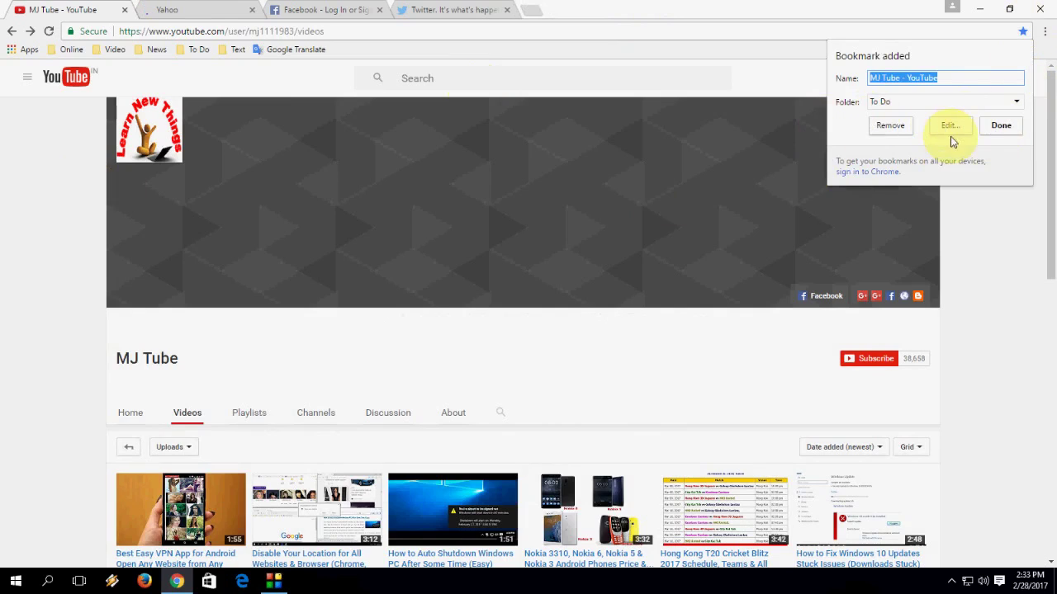
- Confirm the MJ Tube videos bookmark in the To Do folder with Done
left_click(309, 239)
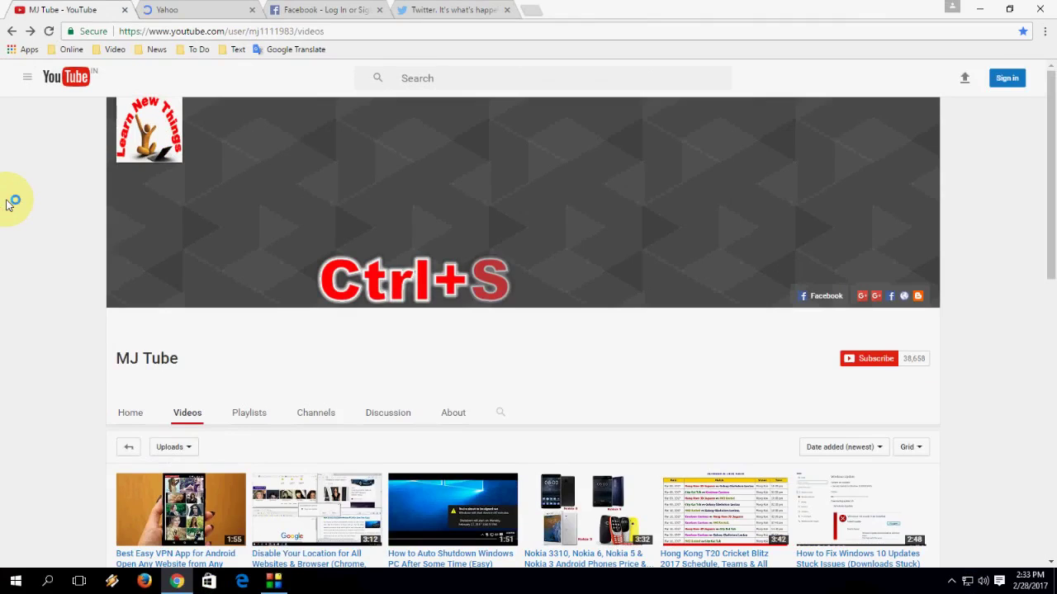
key("ctrl+shift+b")
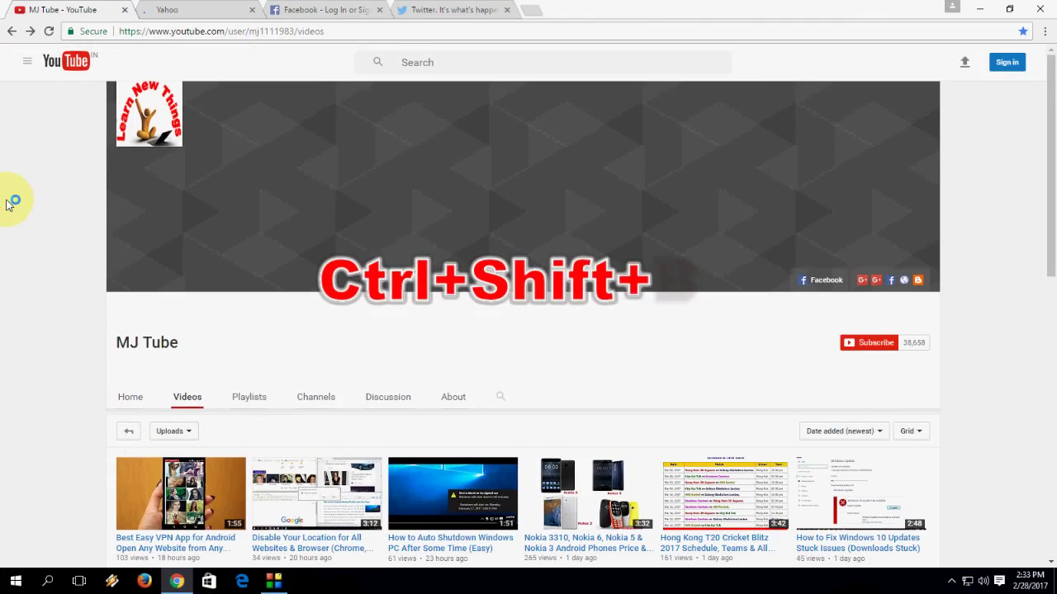
key("ctrl+shift+b")
key("ctrl+shift+b")
key("ctrl+shift+b")
key("ctrl+shift+b")
key("ctrl+shift+b")
key("ctrl+shift+b")
key("ctrl+shift+b")
key("ctrl+shift+b")
key("ctrl+shift+b")
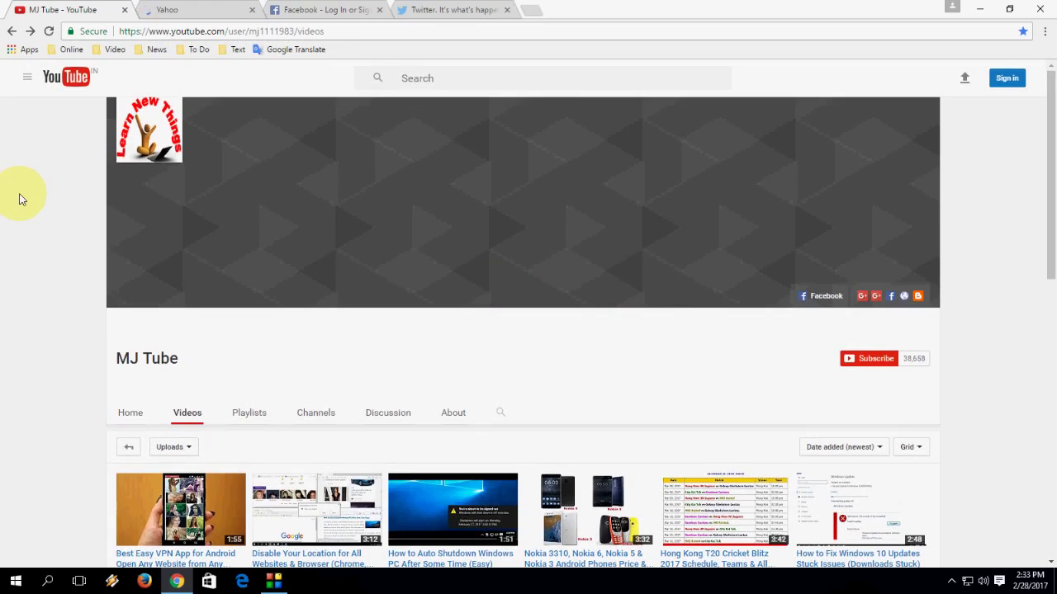
key("ctrl+n")
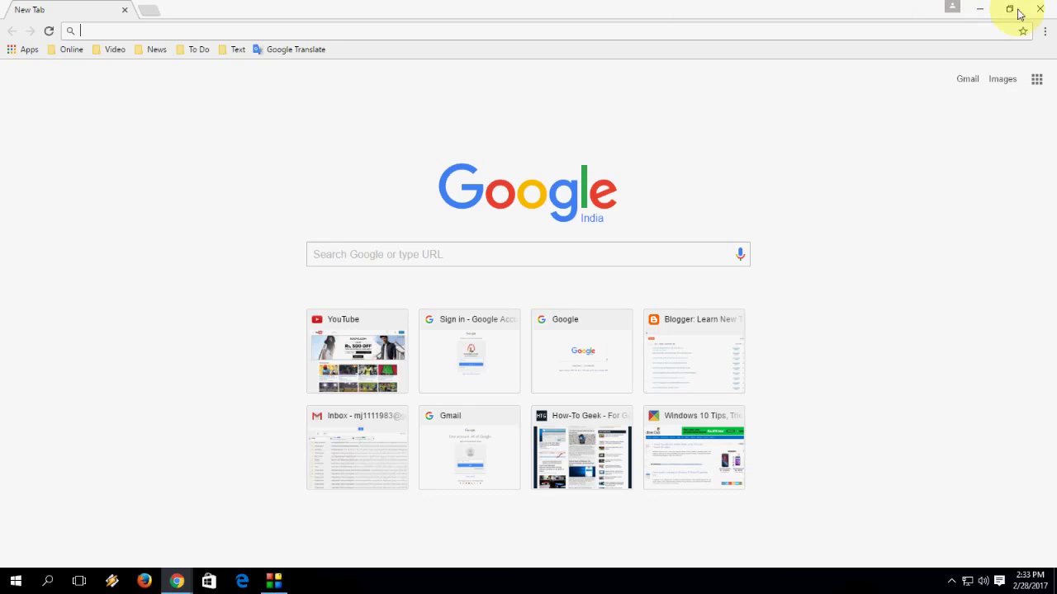
left_click(1044, 18)
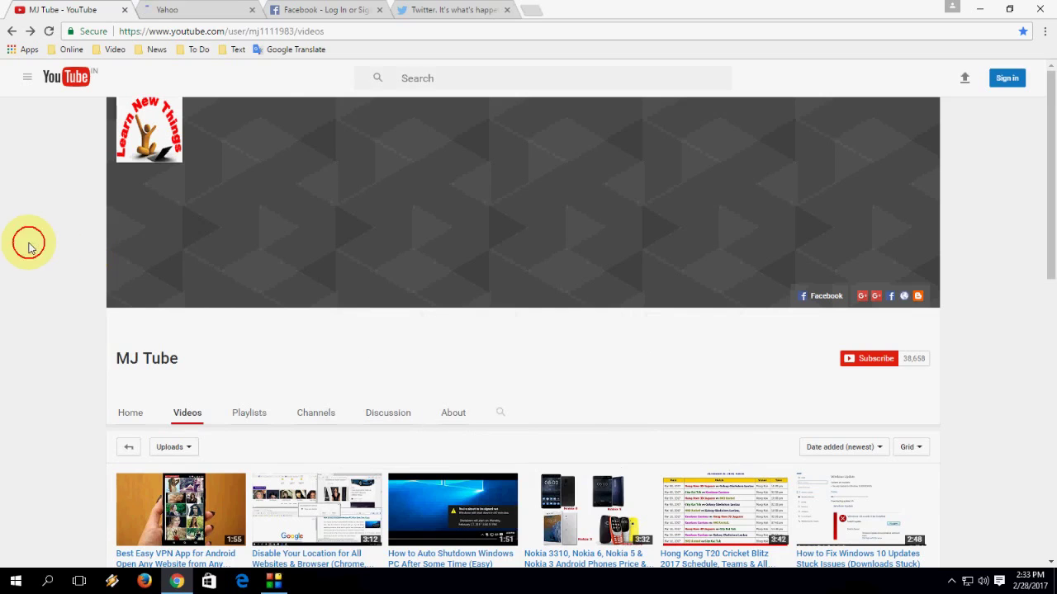
key("ctrl+shift+n")
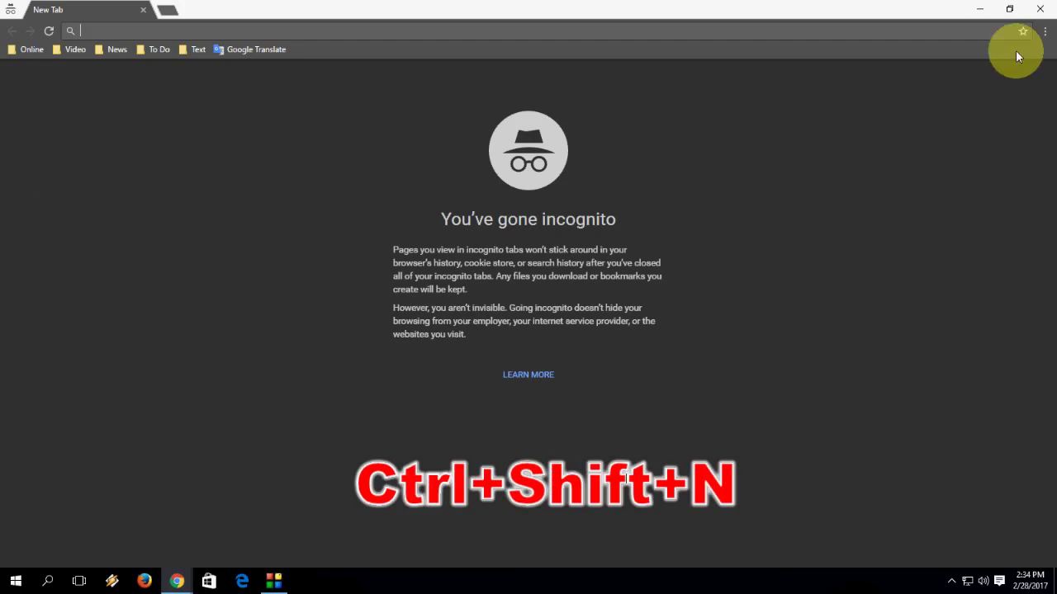
left_click(1039, 9)
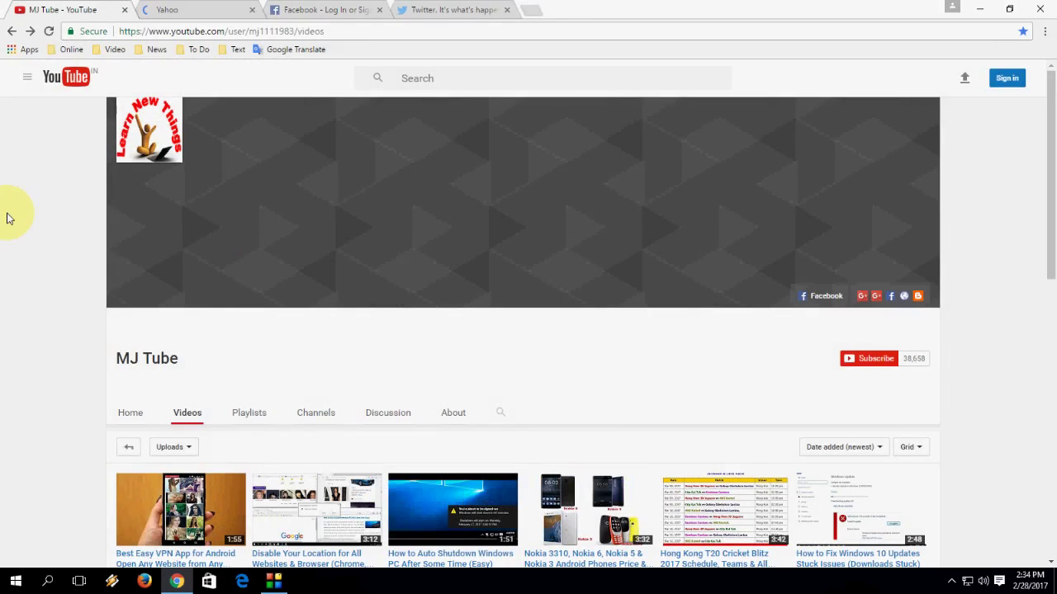
left_click(538, 9)
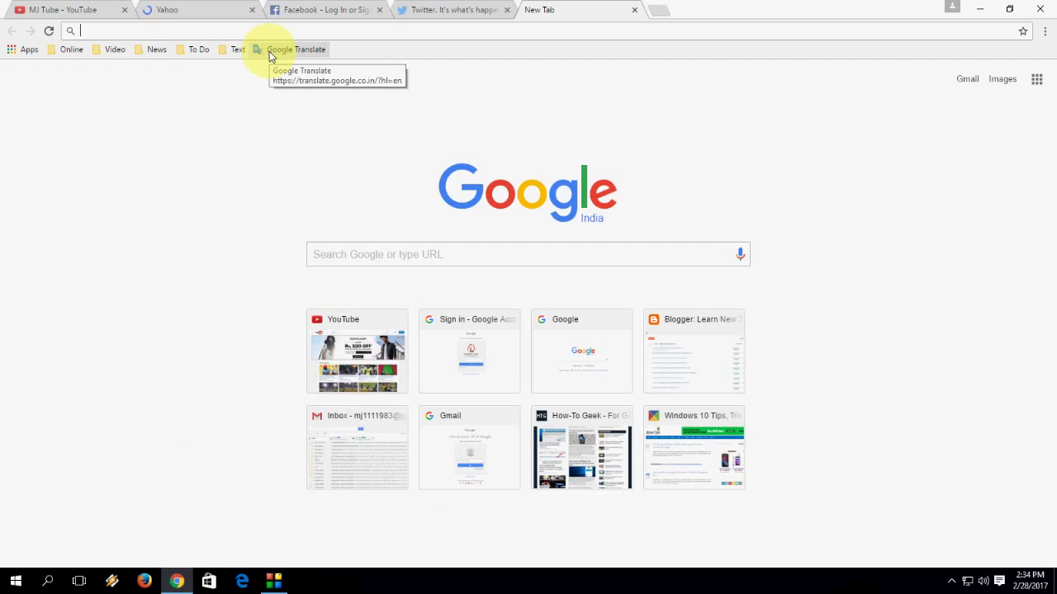
- Load google.com in the new tab, close it, and switch back to the YouTube tab
type("google")
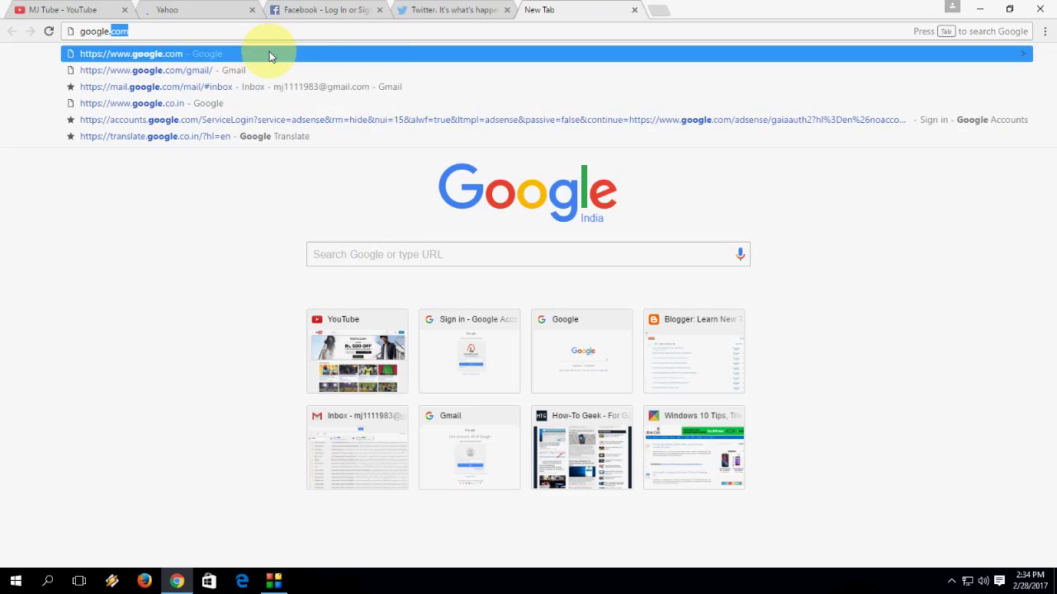
key("BackSpace")
key("BackSpace")
type("e")
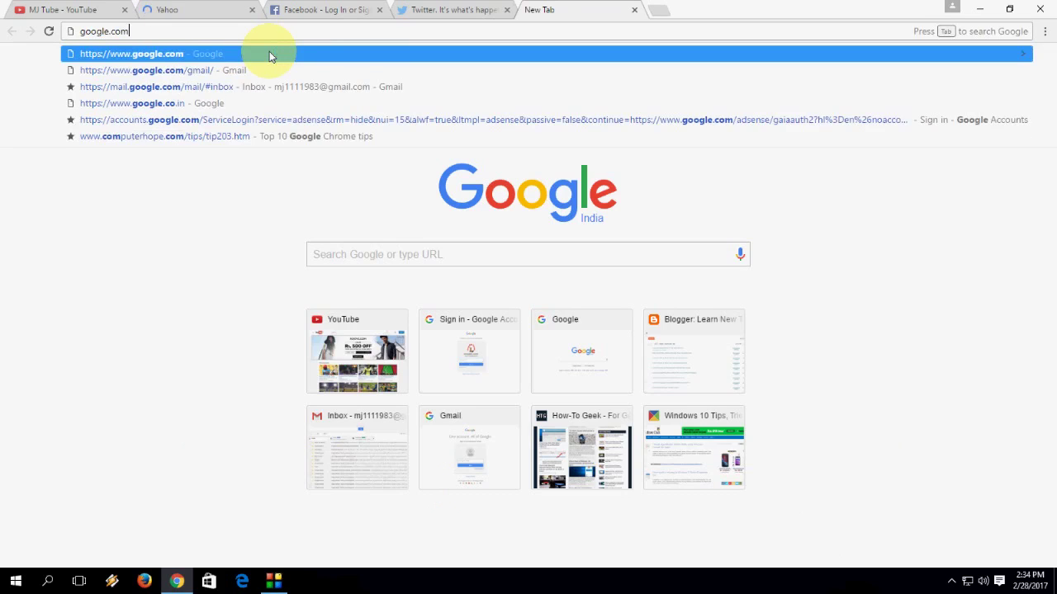
key("BackSpace")
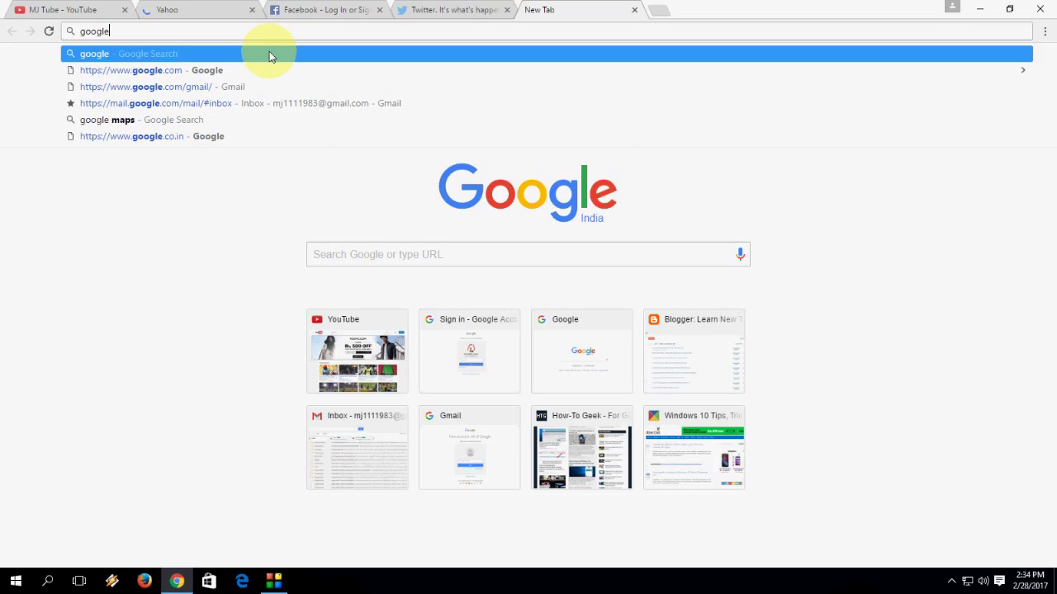
key("ctrl+Return")
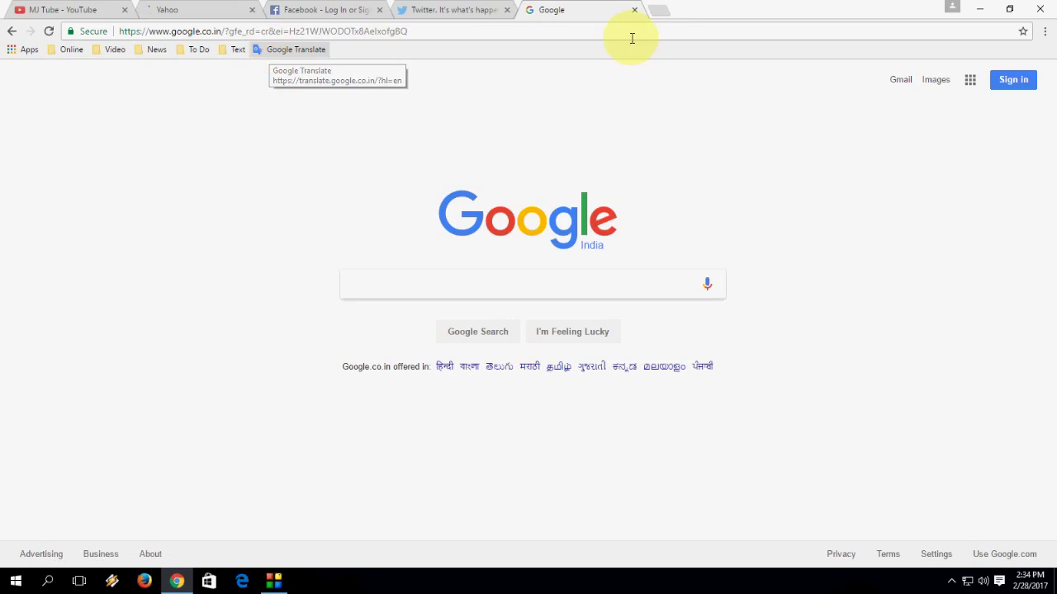
left_click(634, 10)
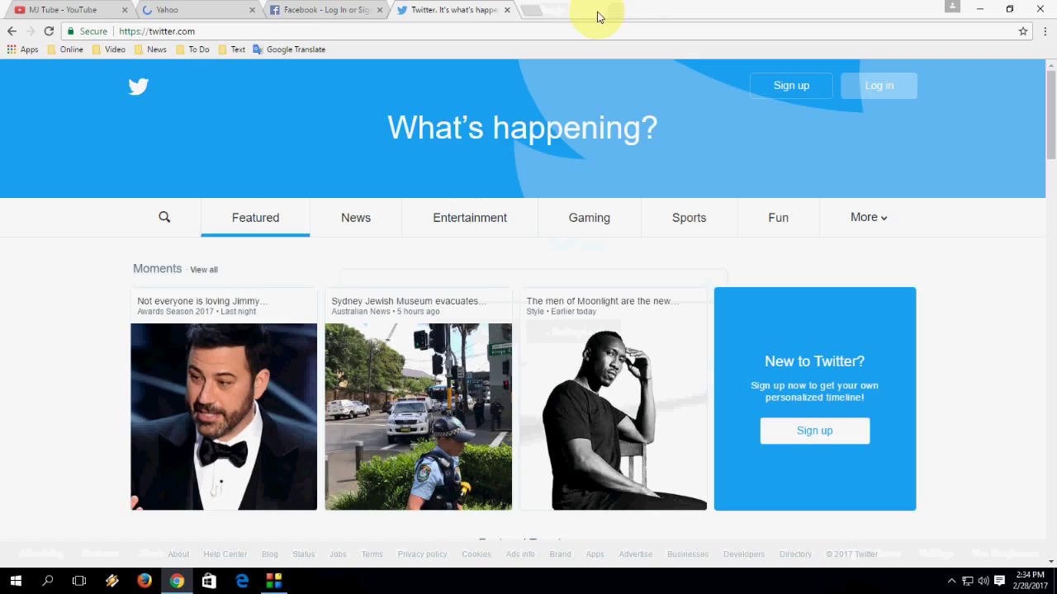
left_click(33, 7)
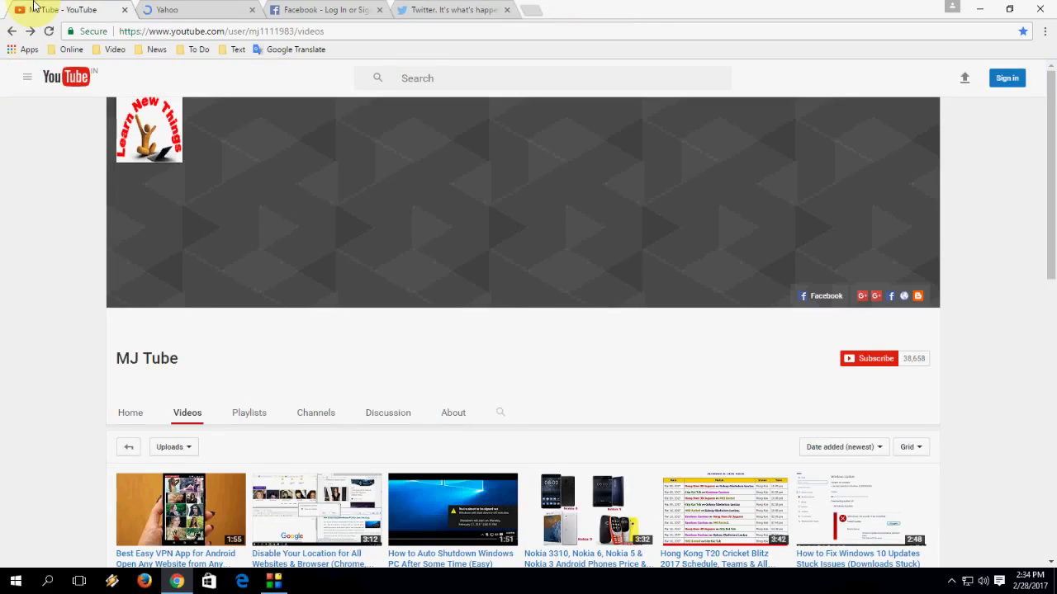
- Go to the Facebook tab, close and reopen it twice, then select its web address
left_click(191, 9)
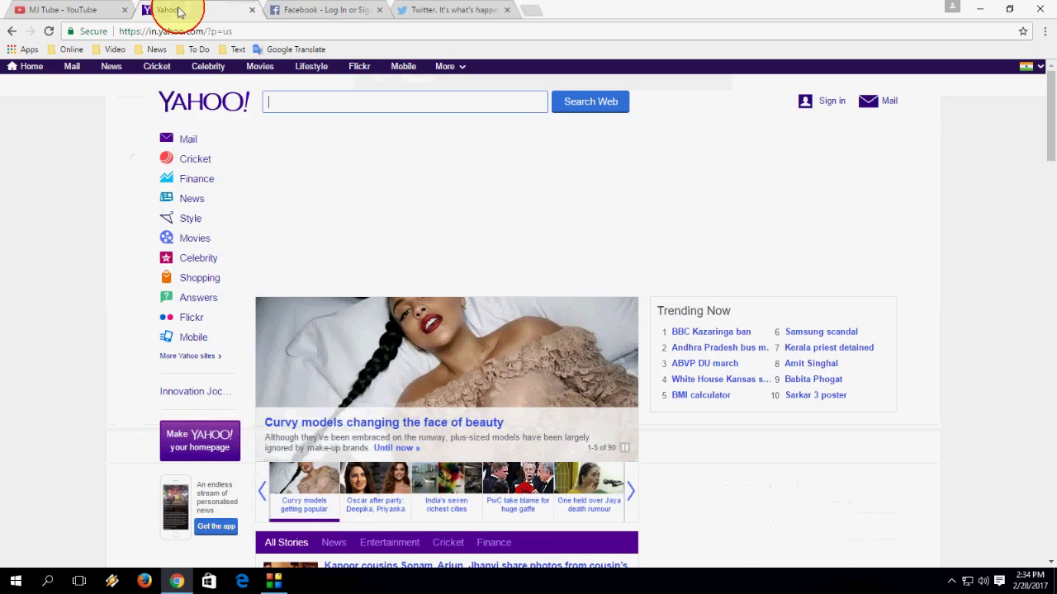
left_click(286, 11)
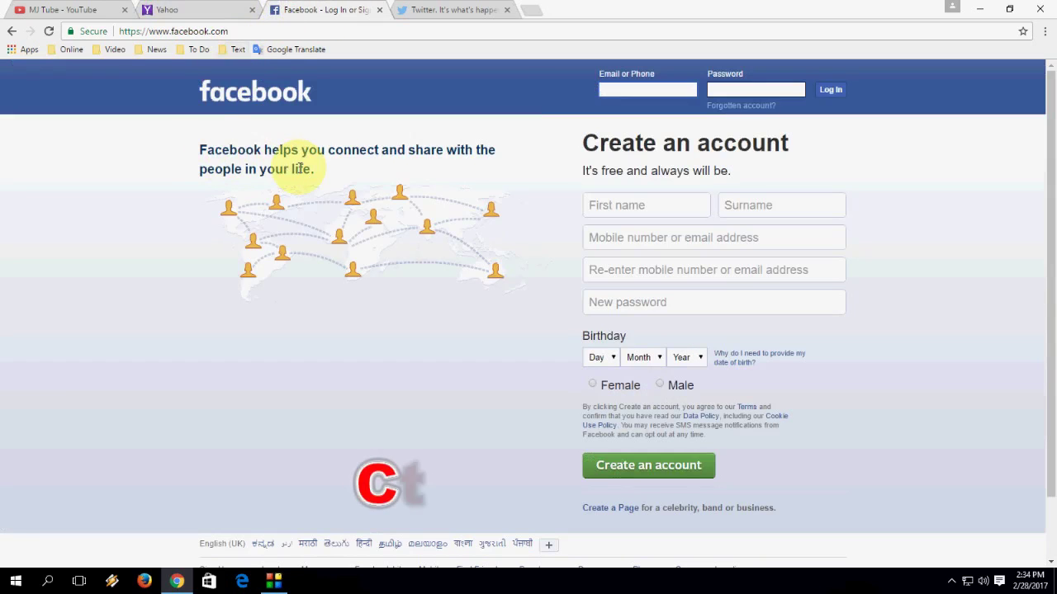
key("ctrl+w")
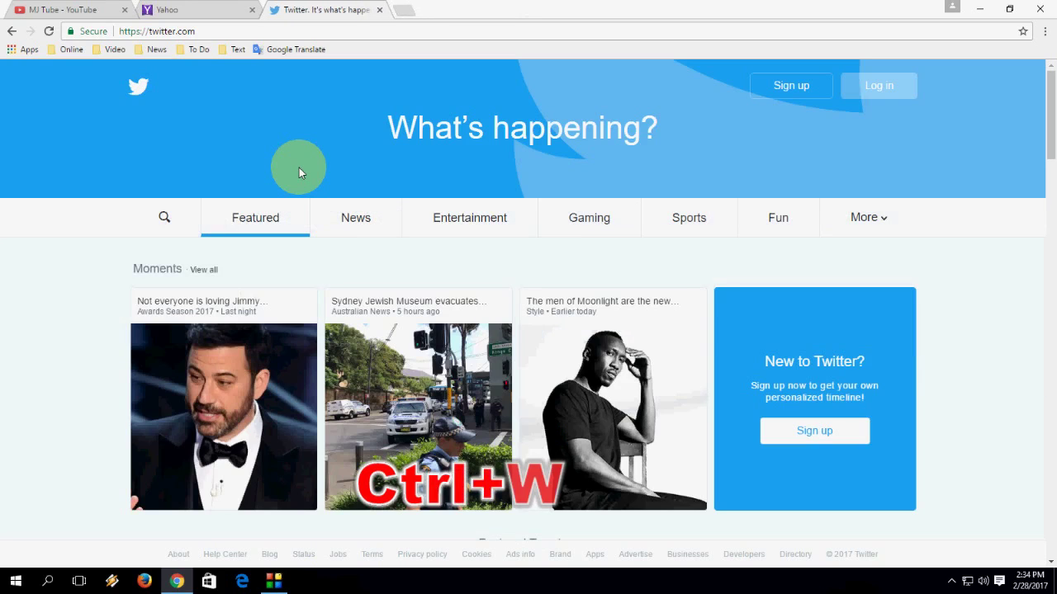
key("ctrl+shift+t")
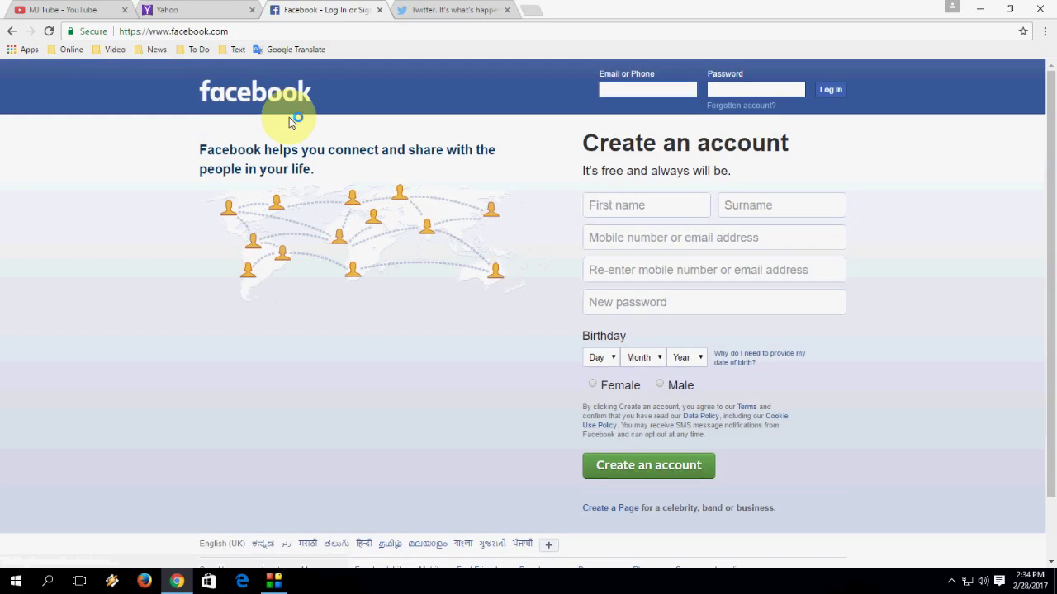
key("ctrl+w")
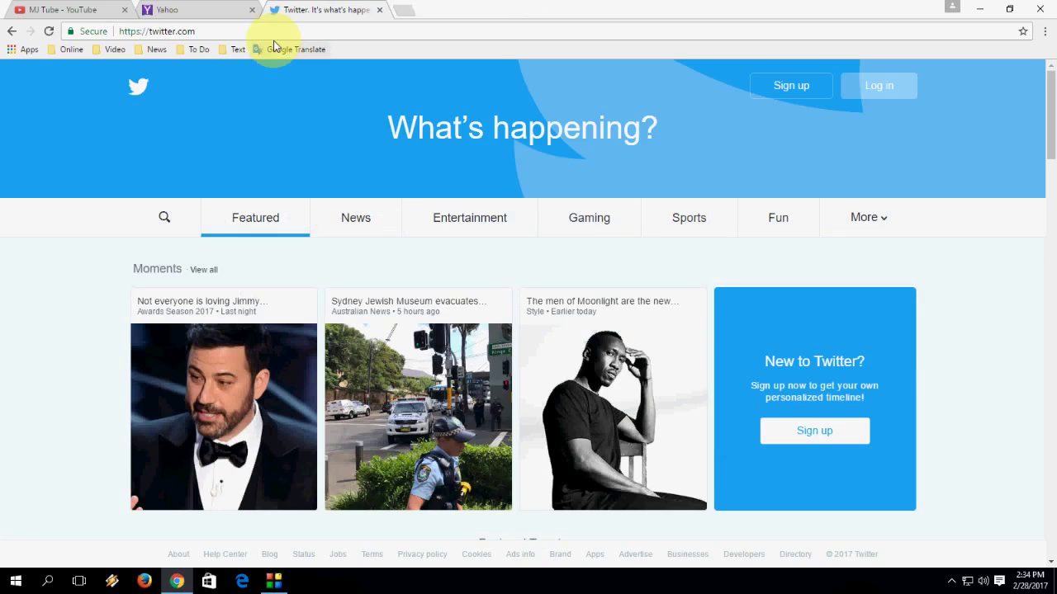
key("ctrl+shift+t")
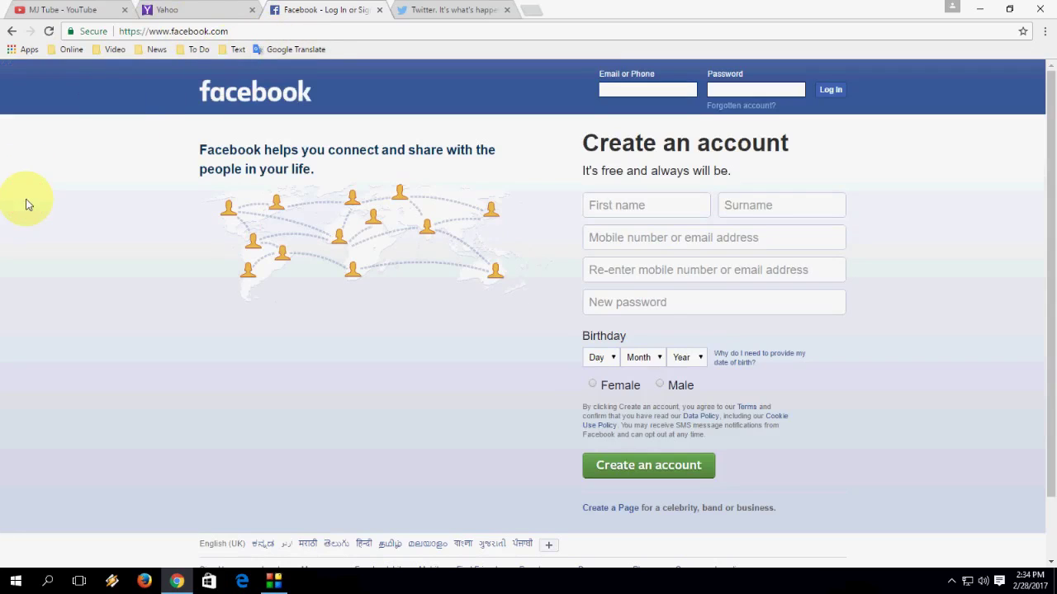
key("ctrl+l")
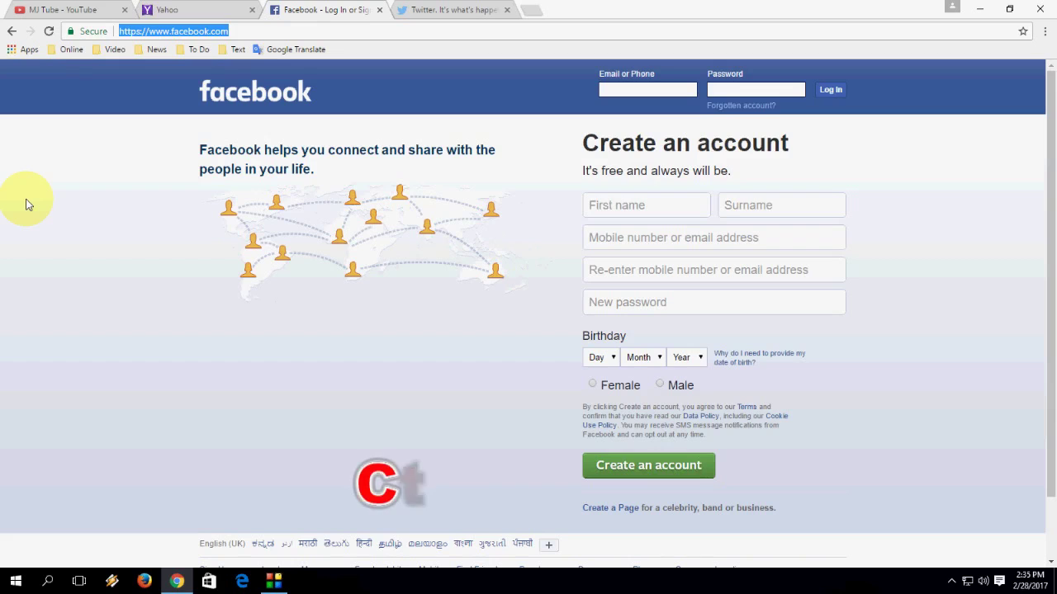
- Open the Save As dialog for the Facebook sign-up page with Ctrl+S
key("ctrl+l")
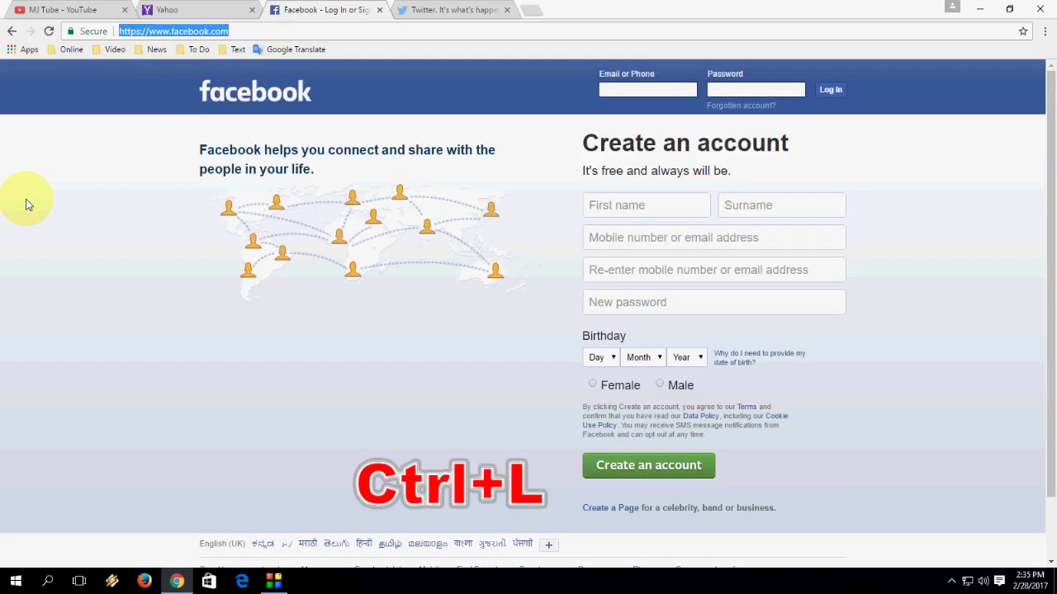
left_click(26, 205)
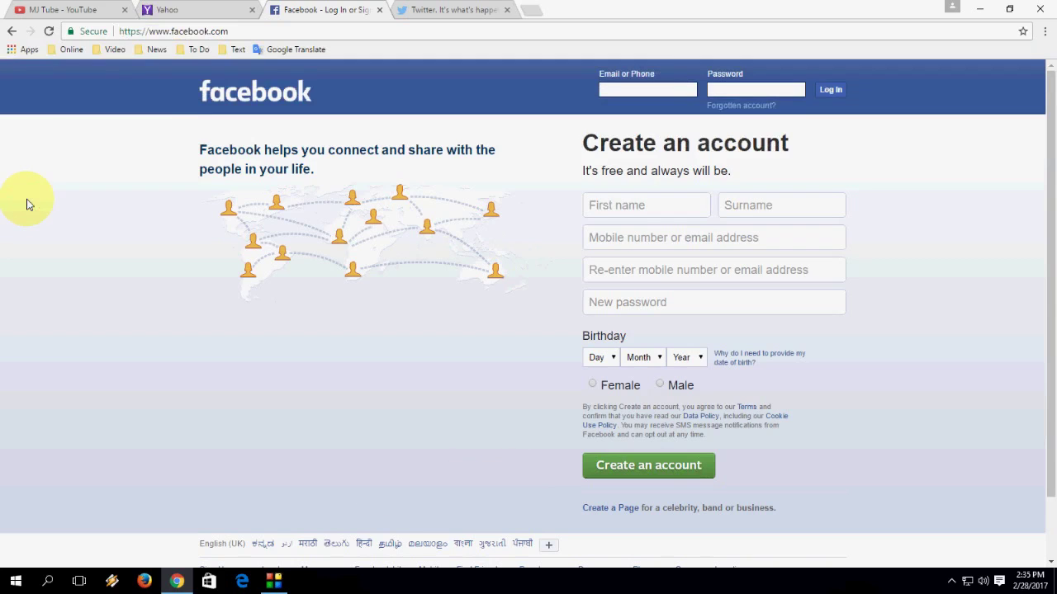
key("ctrl+s")
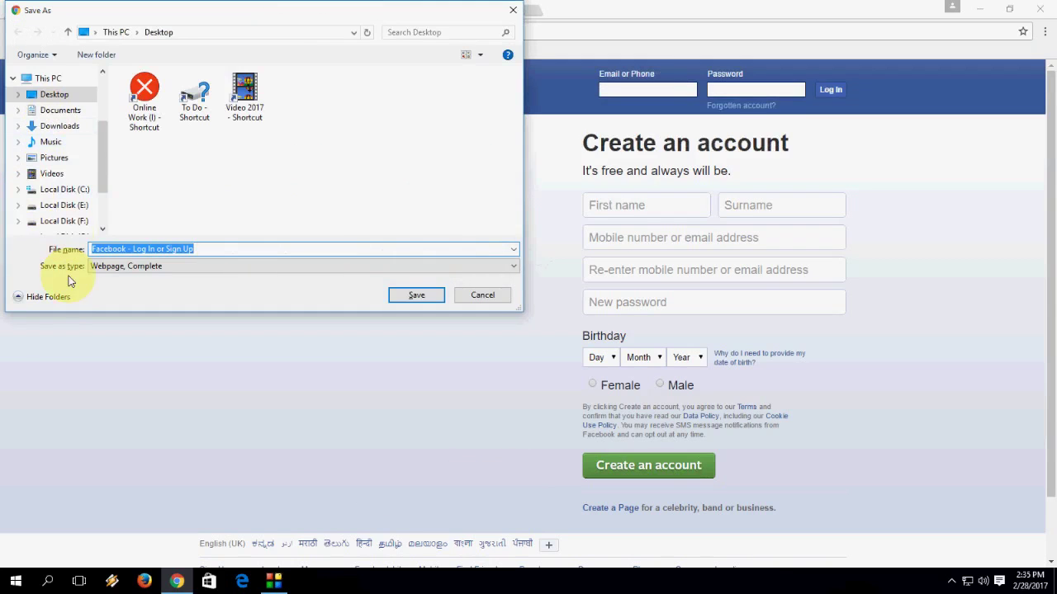